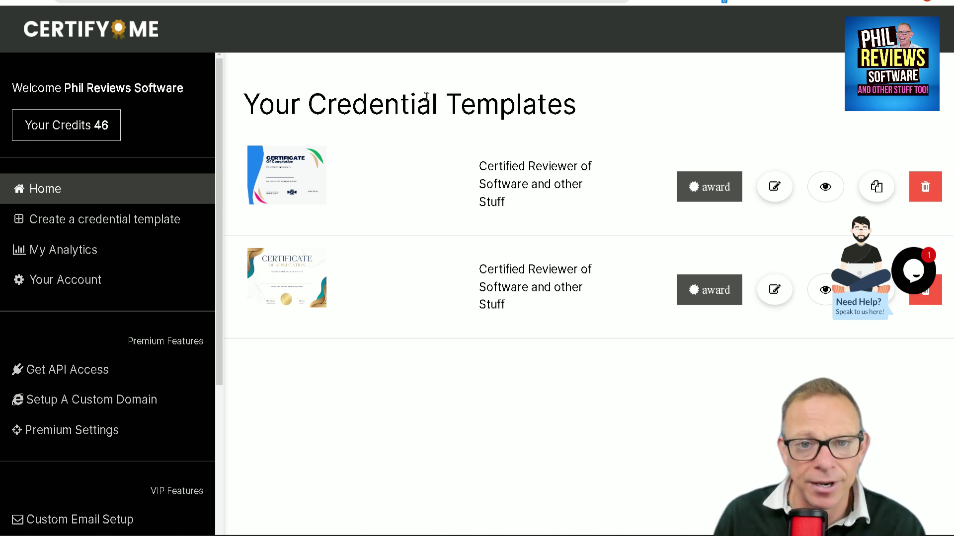
Step: Start a new credential template named Certified Reviewer of Software and other Stuff, accepting the suggested issuing institution
{"action": "left_click", "coordinate": [67, 223]}
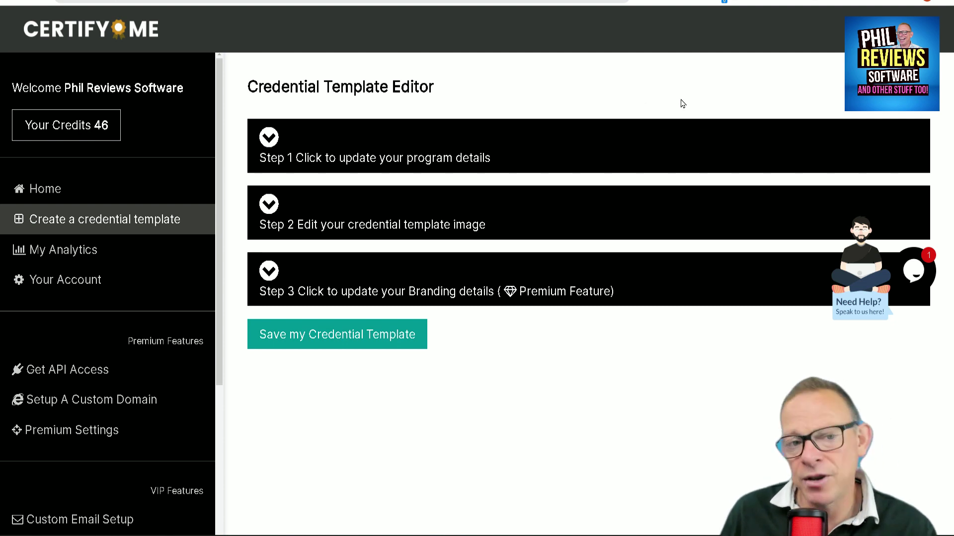
{"action": "left_click", "coordinate": [300, 149]}
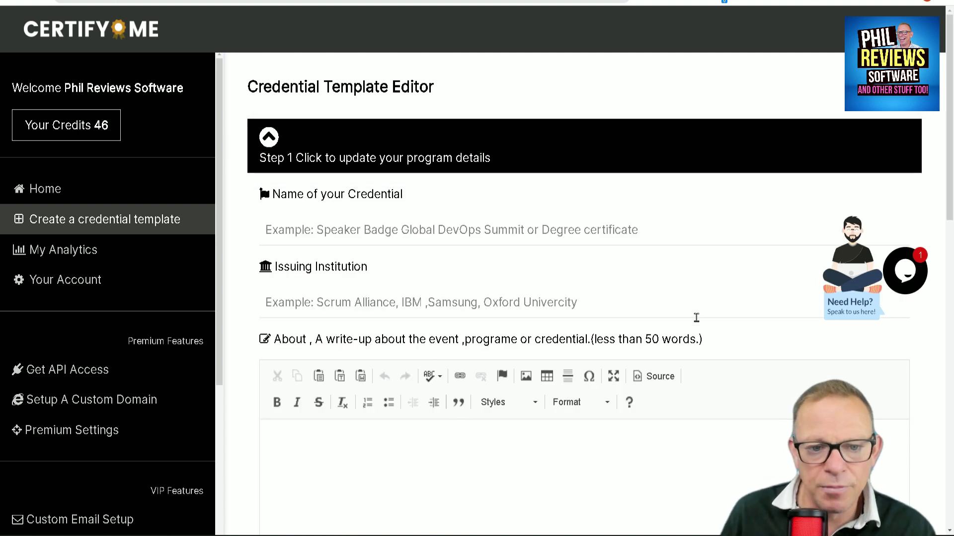
{"action": "left_click", "coordinate": [338, 228]}
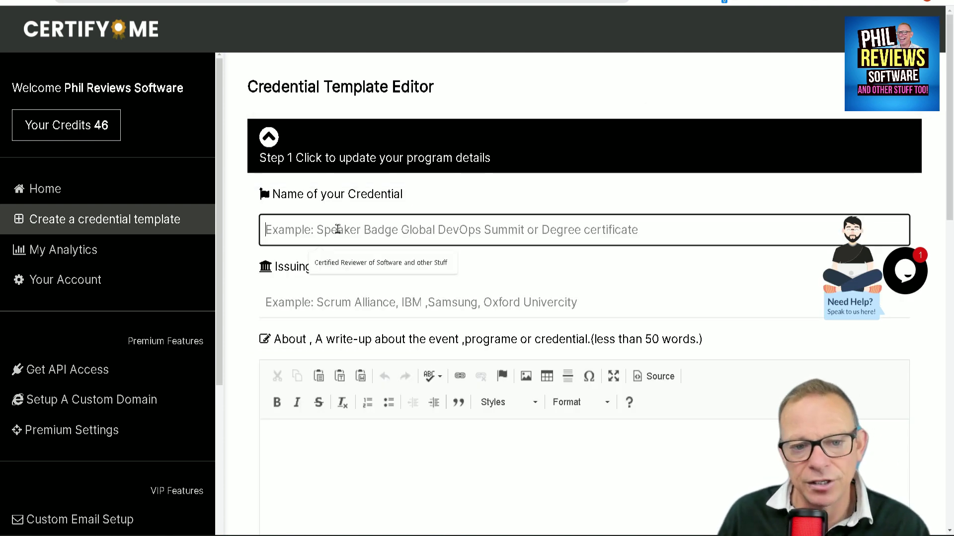
{"action": "left_click", "coordinate": [358, 269]}
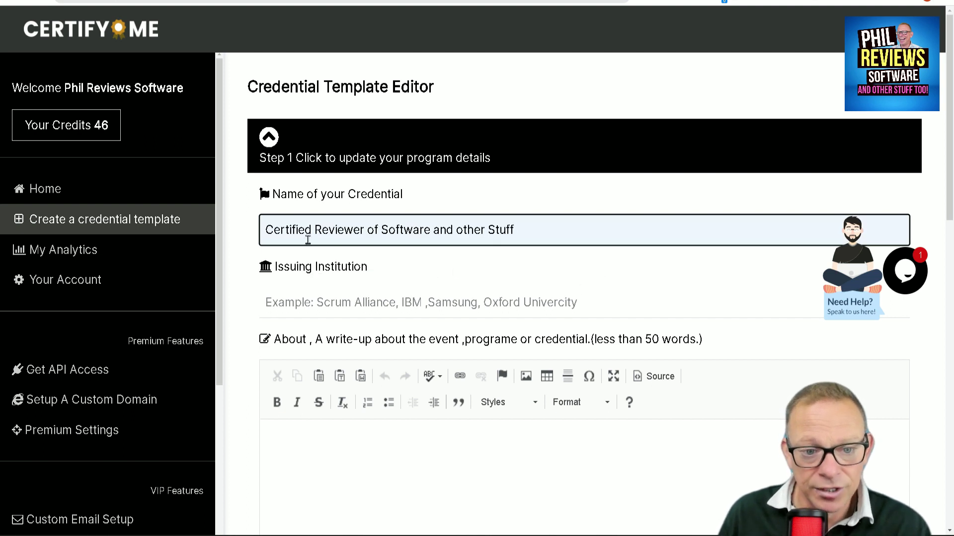
{"action": "left_click", "coordinate": [347, 303]}
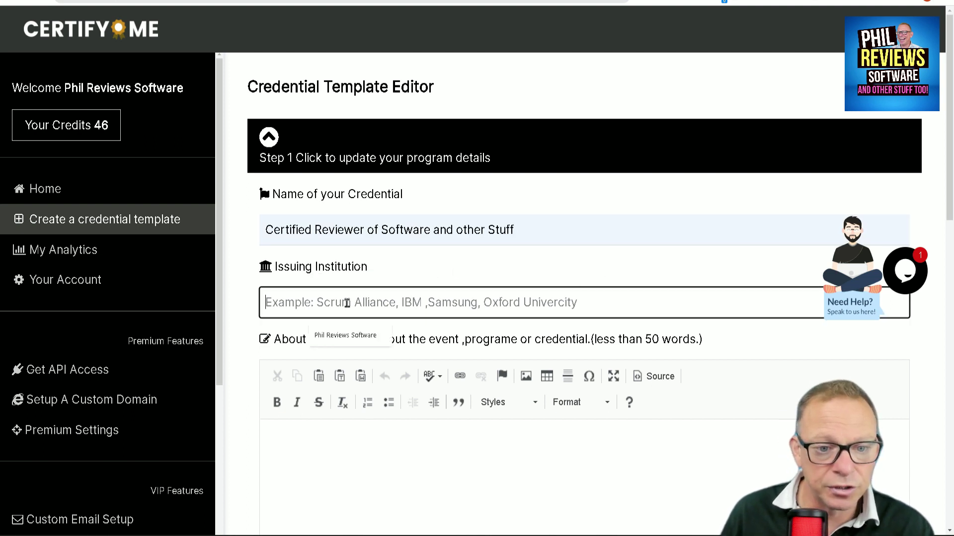
{"action": "left_click", "coordinate": [352, 336]}
Step: Move past the About and skills fields and enter the signatory's name
{"action": "left_click", "coordinate": [385, 476]}
{"action": "scroll", "coordinate": [387, 476], "scroll_direction": "down", "scroll_amount": 2}
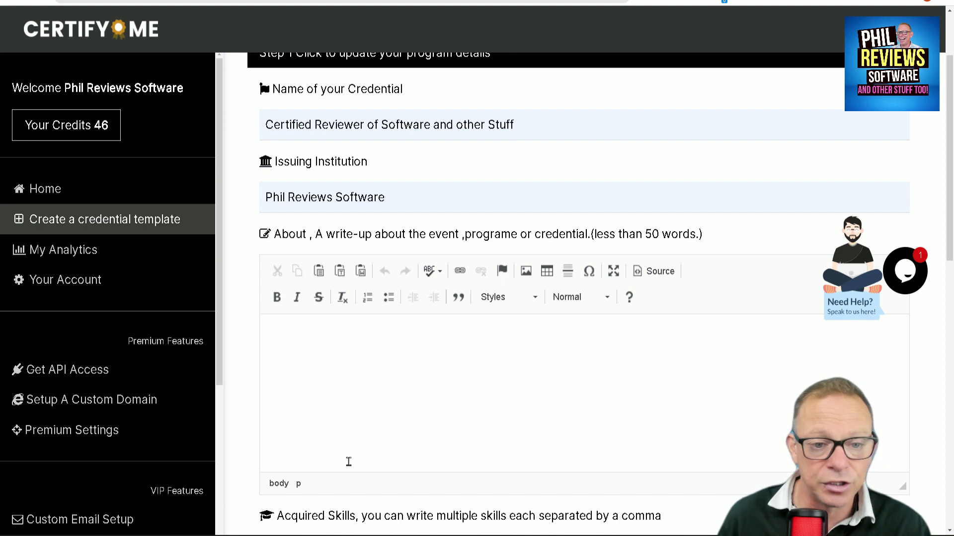
{"action": "scroll", "coordinate": [349, 462], "scroll_direction": "down", "scroll_amount": 1}
{"action": "scroll", "coordinate": [375, 352], "scroll_direction": "down", "scroll_amount": 1}
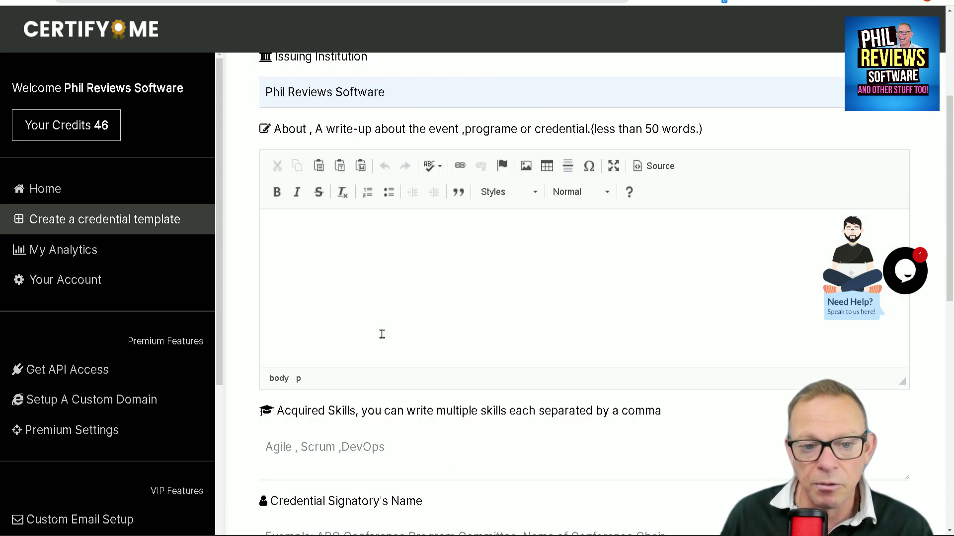
{"action": "scroll", "coordinate": [489, 456], "scroll_direction": "down", "scroll_amount": 2}
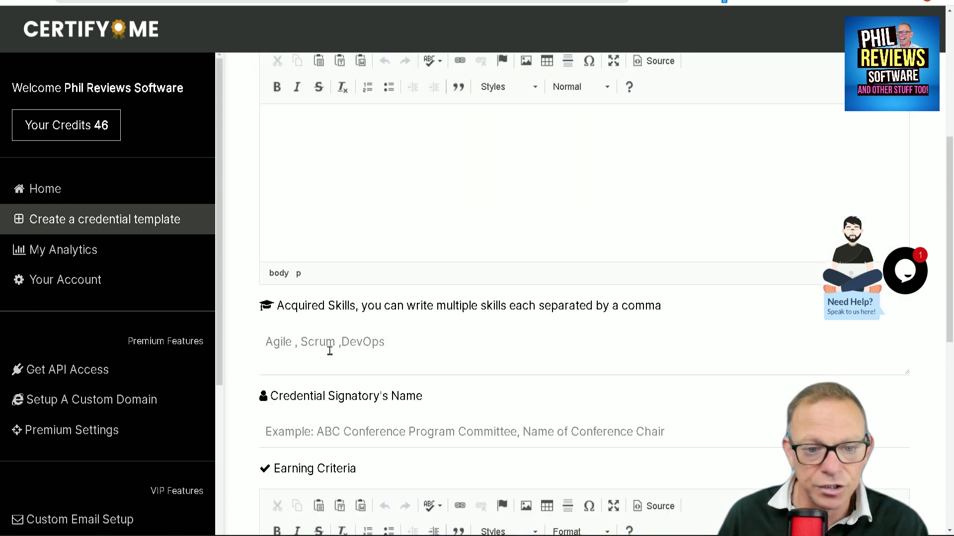
{"action": "left_click", "coordinate": [330, 348]}
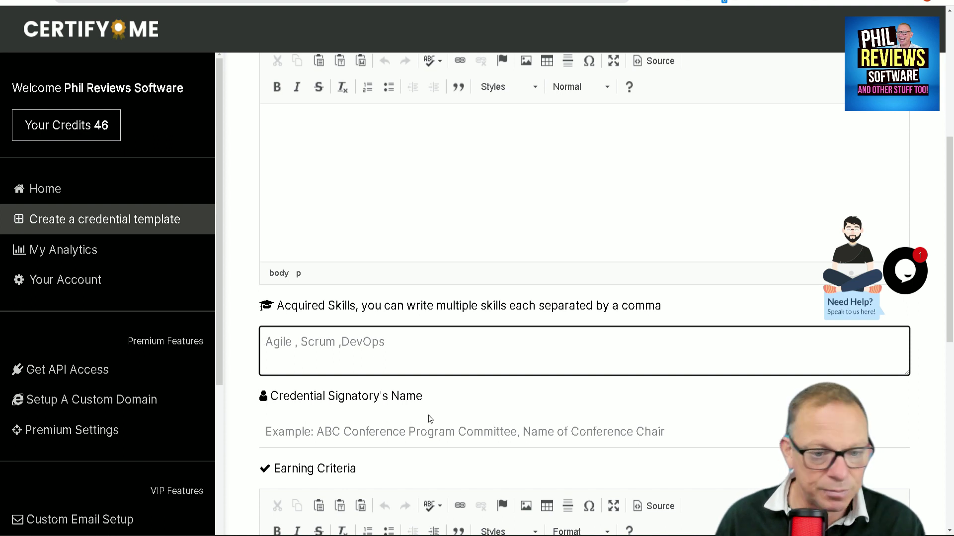
{"action": "scroll", "coordinate": [411, 456], "scroll_direction": "down", "scroll_amount": 2}
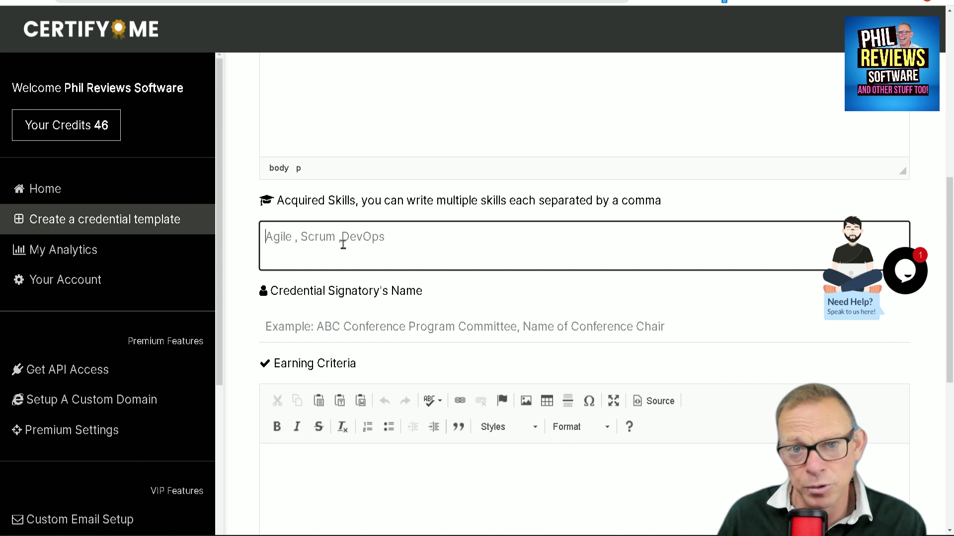
{"action": "left_click", "coordinate": [346, 326]}
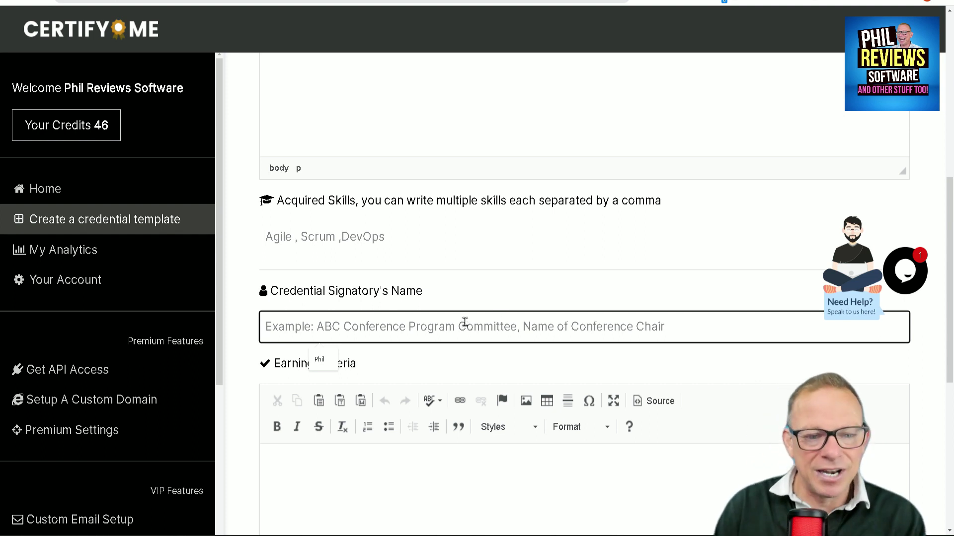
{"action": "type", "text": "Phil"}
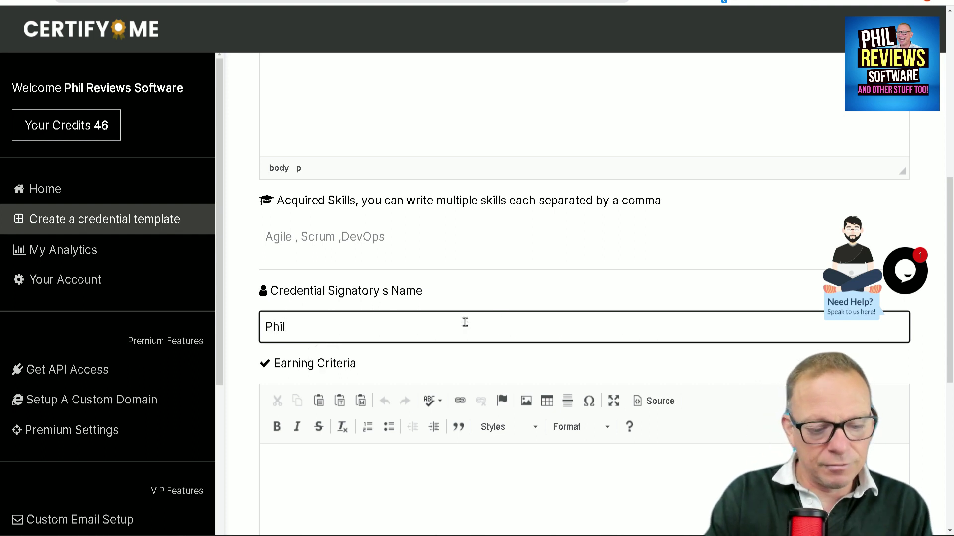
{"action": "type", "text": " Reviews"}
Step: Pass the earning criteria field and expand the Step 2 credential image section
{"action": "scroll", "coordinate": [479, 347], "scroll_direction": "down", "scroll_amount": 2}
{"action": "left_click", "coordinate": [323, 393]}
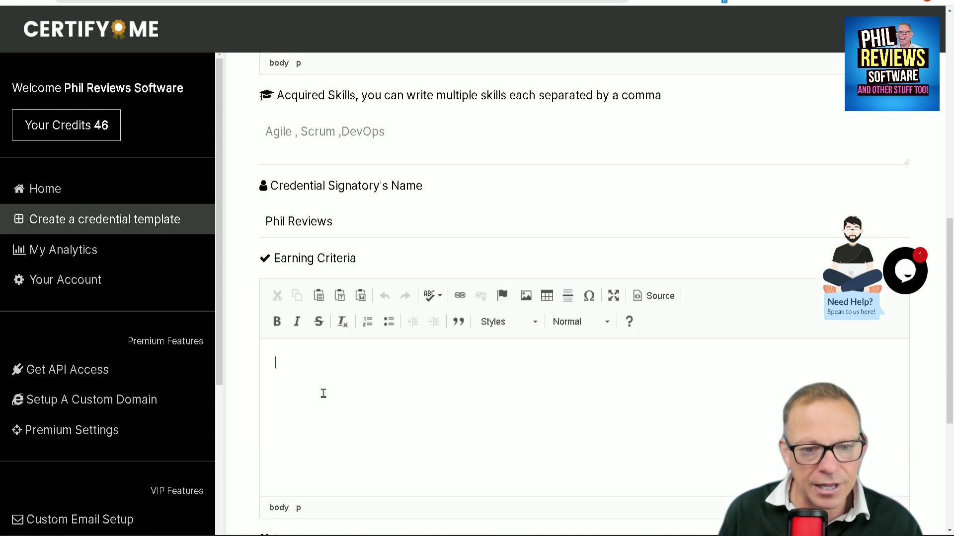
{"action": "scroll", "coordinate": [473, 413], "scroll_direction": "down", "scroll_amount": 4}
{"action": "scroll", "coordinate": [464, 404], "scroll_direction": "down", "scroll_amount": 1}
{"action": "scroll", "coordinate": [432, 303], "scroll_direction": "up", "scroll_amount": 15}
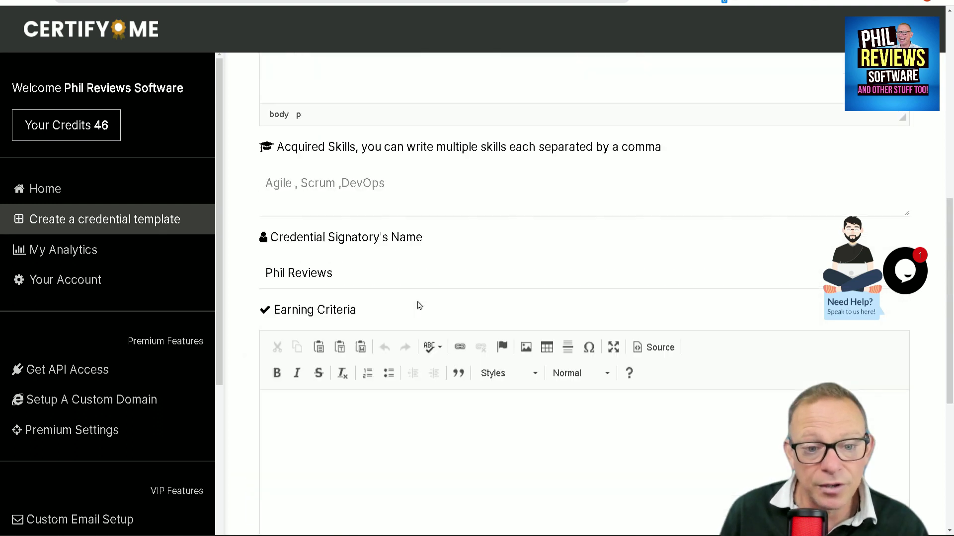
{"action": "scroll", "coordinate": [402, 296], "scroll_direction": "down", "scroll_amount": 12}
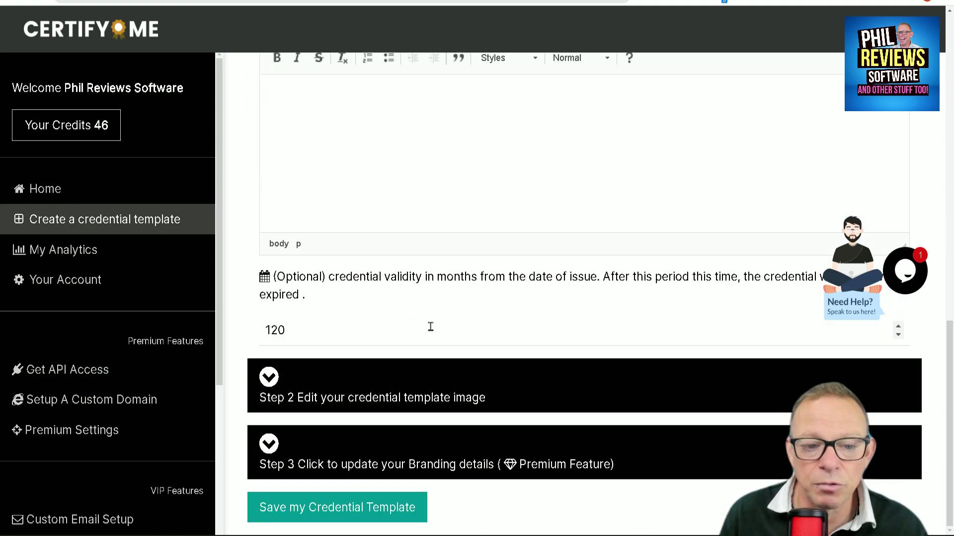
{"action": "left_click", "coordinate": [269, 379]}
{"action": "scroll", "coordinate": [522, 373], "scroll_direction": "down", "scroll_amount": 5}
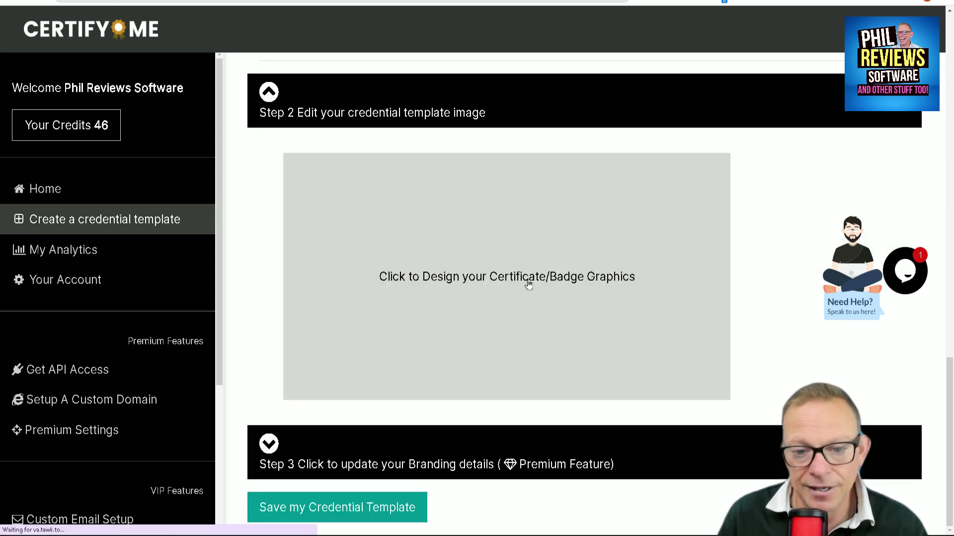
Step: From the Certificate/Badge Graphics box, load Canva with a blank A4 landscape certificate and templates
{"action": "left_click", "coordinate": [529, 285]}
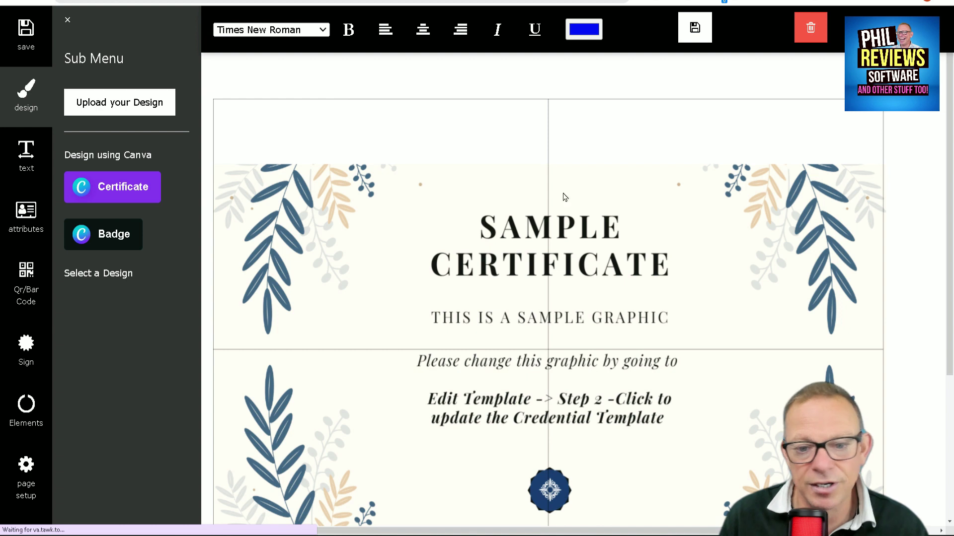
{"action": "left_click", "coordinate": [129, 195]}
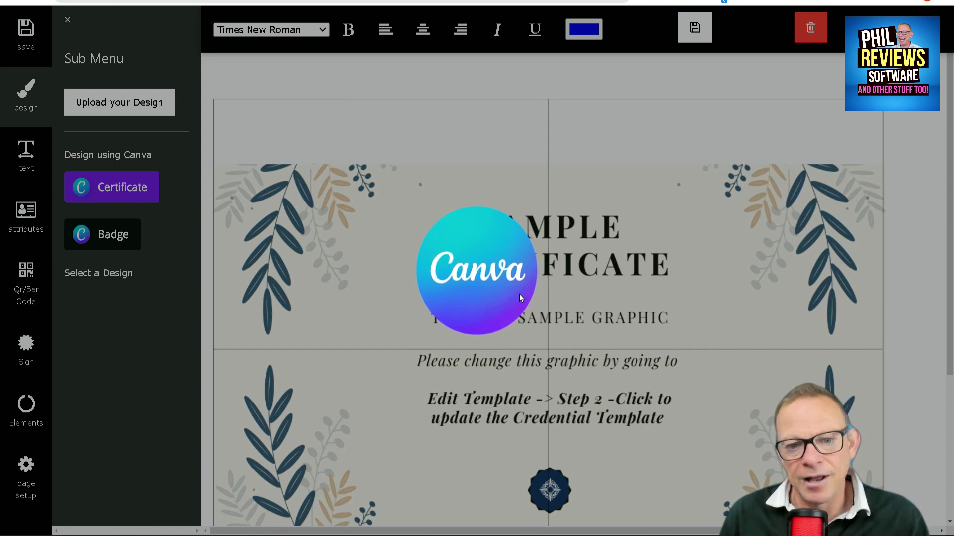
{"action": "scroll", "coordinate": [298, 283], "scroll_direction": "down", "scroll_amount": 2}
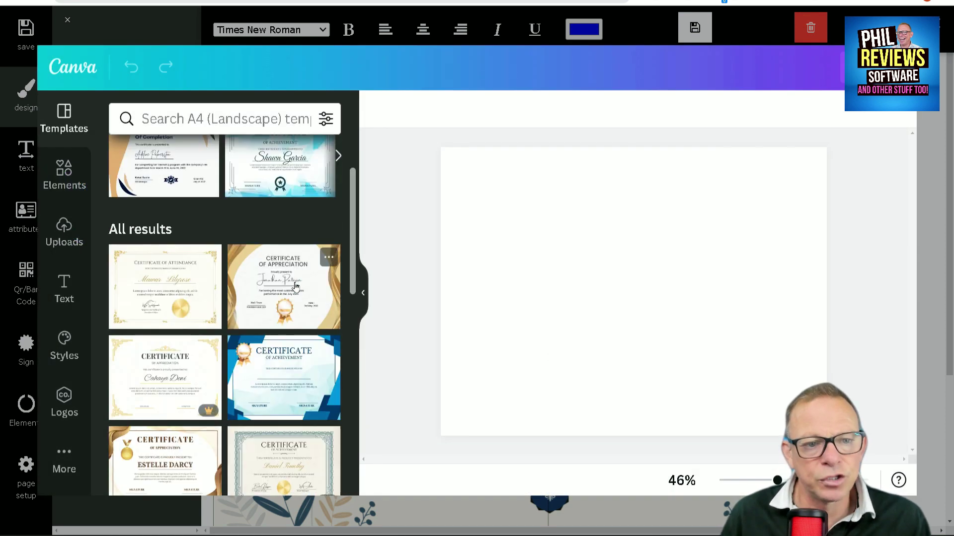
{"action": "scroll", "coordinate": [293, 288], "scroll_direction": "up", "scroll_amount": 2}
{"action": "scroll", "coordinate": [286, 260], "scroll_direction": "down", "scroll_amount": 2}
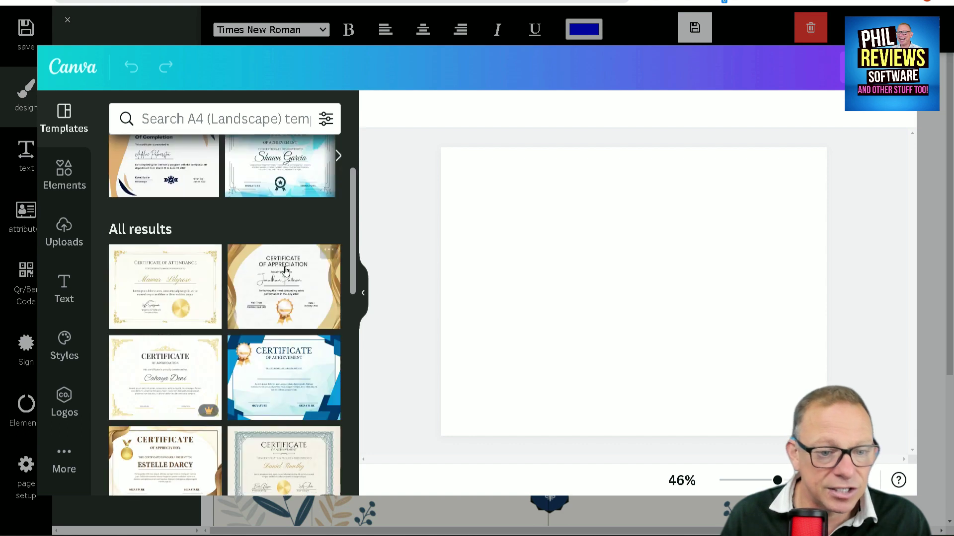
{"action": "scroll", "coordinate": [286, 272], "scroll_direction": "up", "scroll_amount": 2}
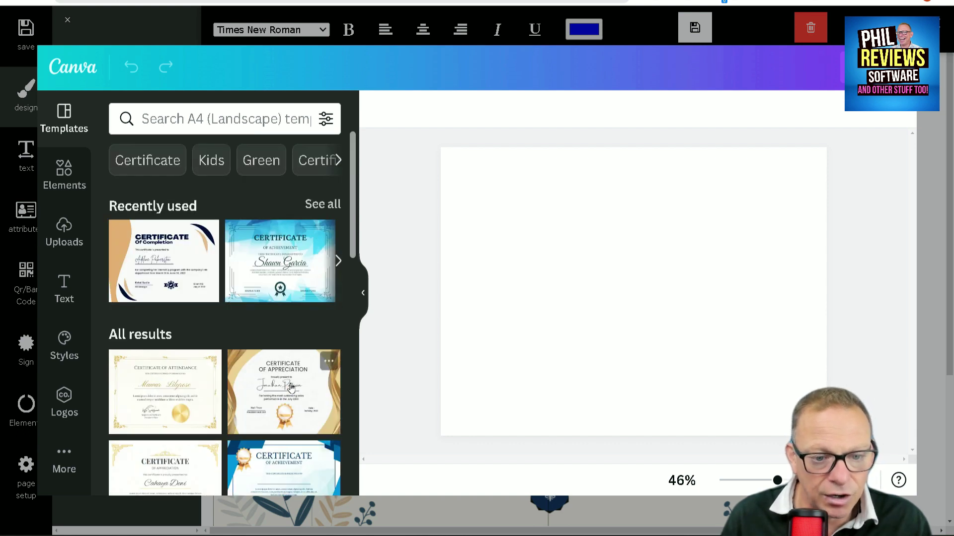
{"action": "scroll", "coordinate": [292, 395], "scroll_direction": "down", "scroll_amount": 4}
{"action": "scroll", "coordinate": [286, 391], "scroll_direction": "up", "scroll_amount": 2}
{"action": "scroll", "coordinate": [286, 391], "scroll_direction": "up", "scroll_amount": 1}
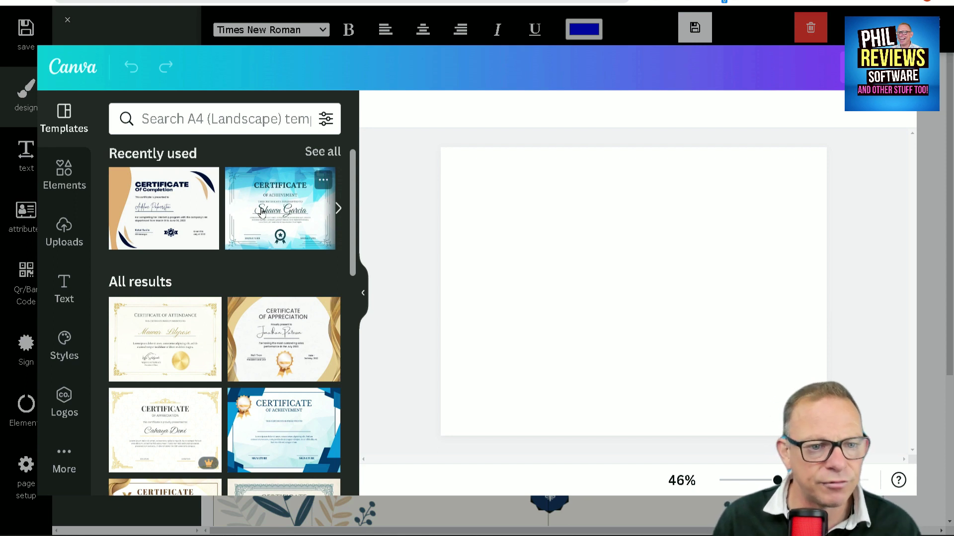
Step: Apply the Certificate of Completion template and recolour its tan shape blue and navy curve pink
{"action": "left_click", "coordinate": [145, 205]}
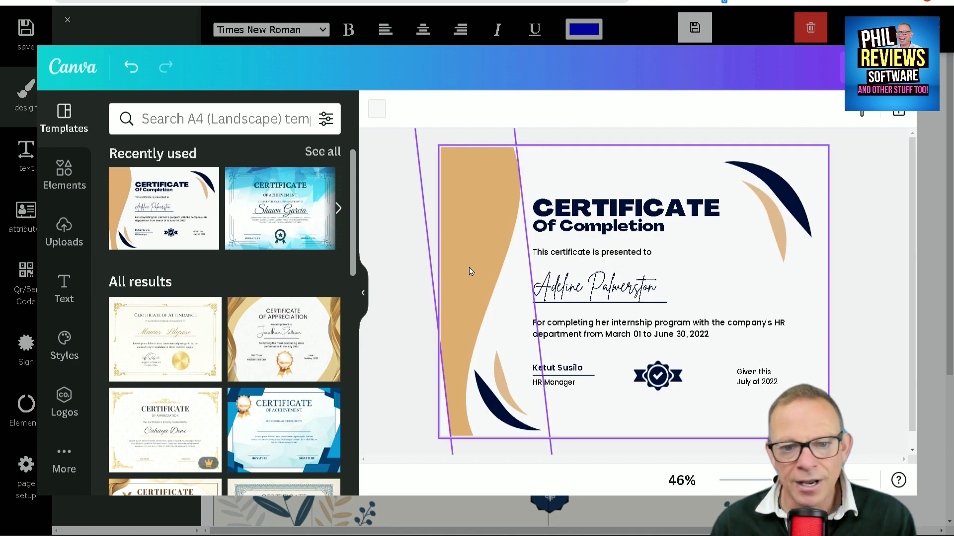
{"action": "left_click", "coordinate": [475, 237]}
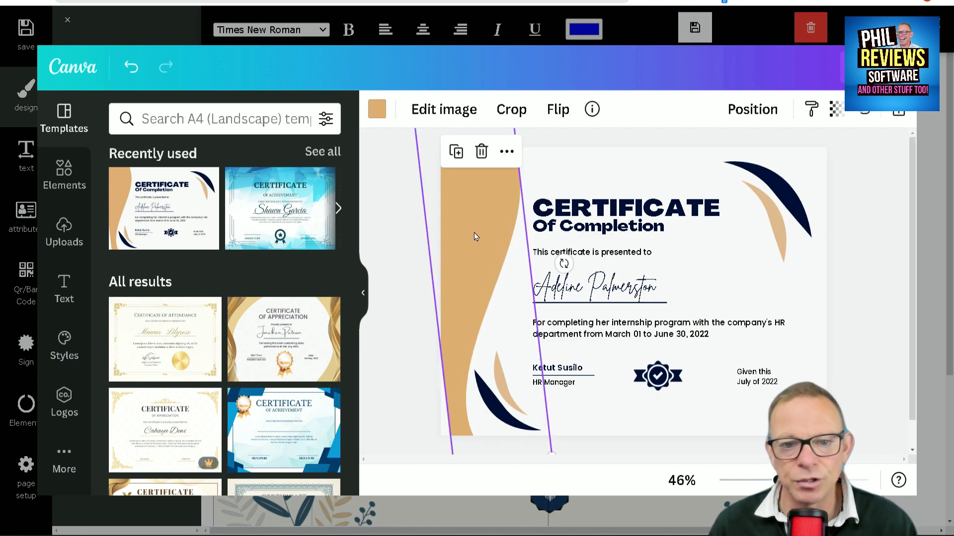
{"action": "left_click", "coordinate": [376, 110]}
{"action": "left_click", "coordinate": [130, 319]}
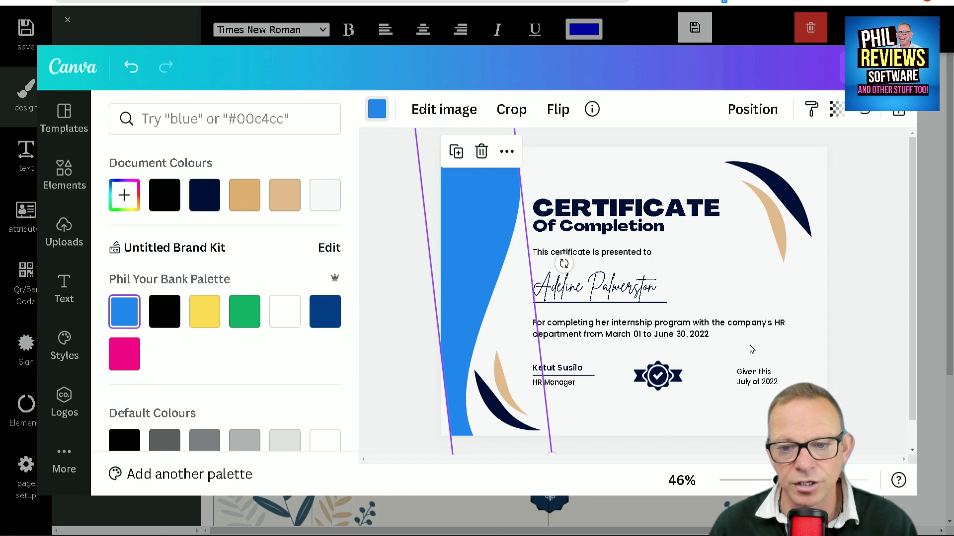
{"action": "left_click", "coordinate": [770, 191]}
{"action": "left_click", "coordinate": [123, 356]}
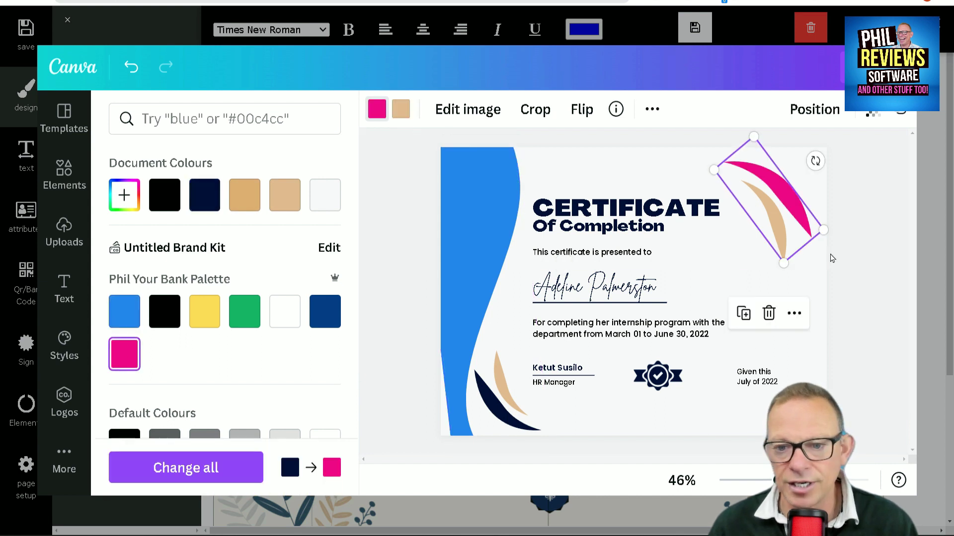
{"action": "key", "text": "Escape"}
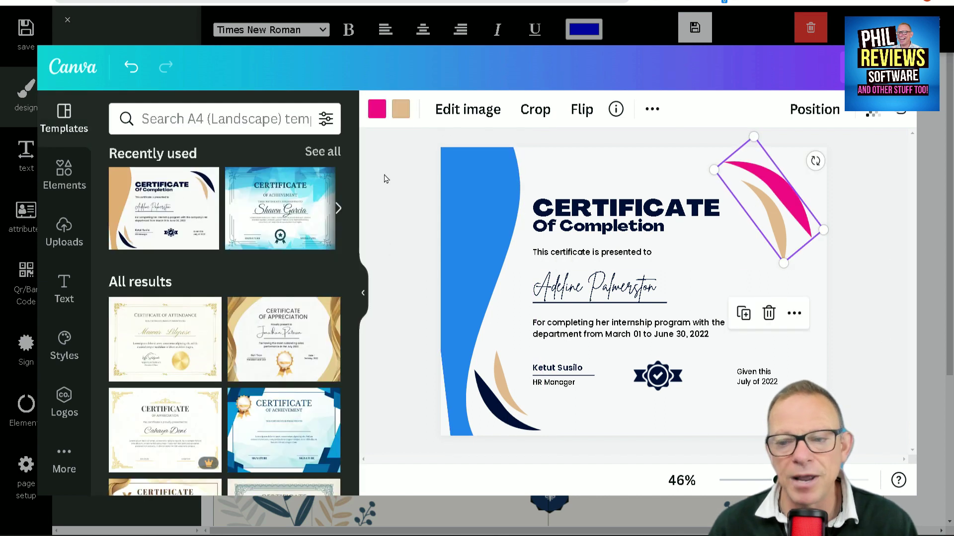
Step: Delete the sample recipient and signatory names, restoring the job title line
{"action": "left_click", "coordinate": [652, 297]}
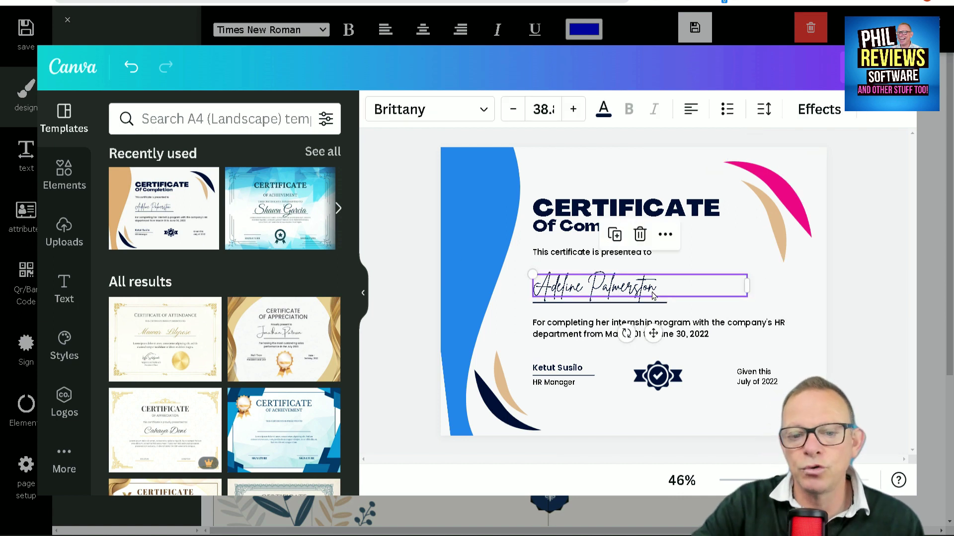
{"action": "key", "text": "Delete"}
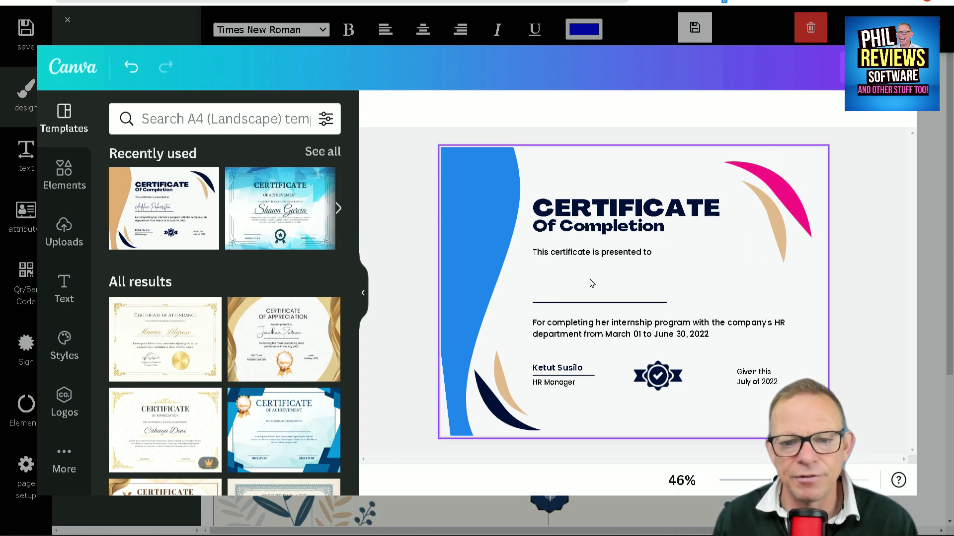
{"action": "left_click", "coordinate": [571, 367]}
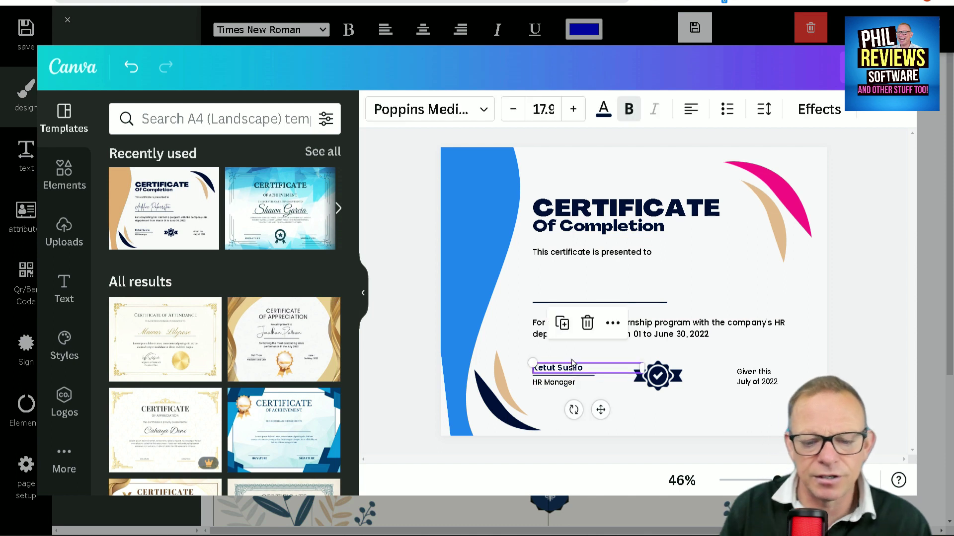
{"action": "key", "text": "Delete"}
{"action": "left_click", "coordinate": [567, 383]}
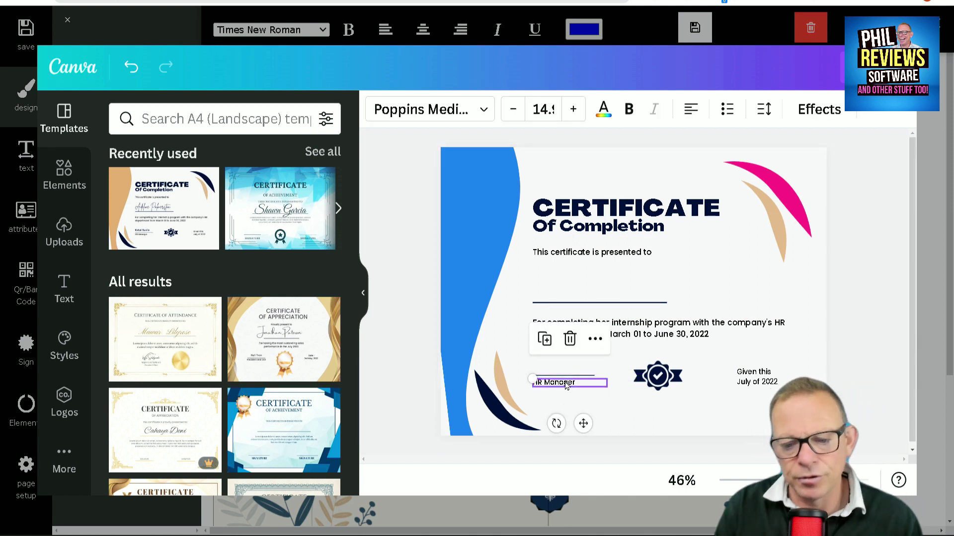
{"action": "key", "text": "Delete"}
{"action": "left_click", "coordinate": [566, 376]}
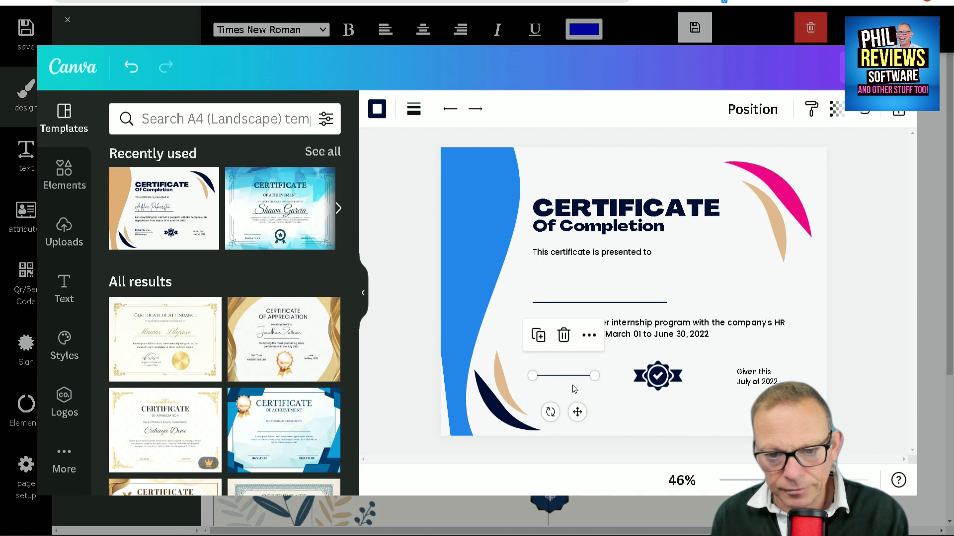
{"action": "left_click", "coordinate": [131, 66]}
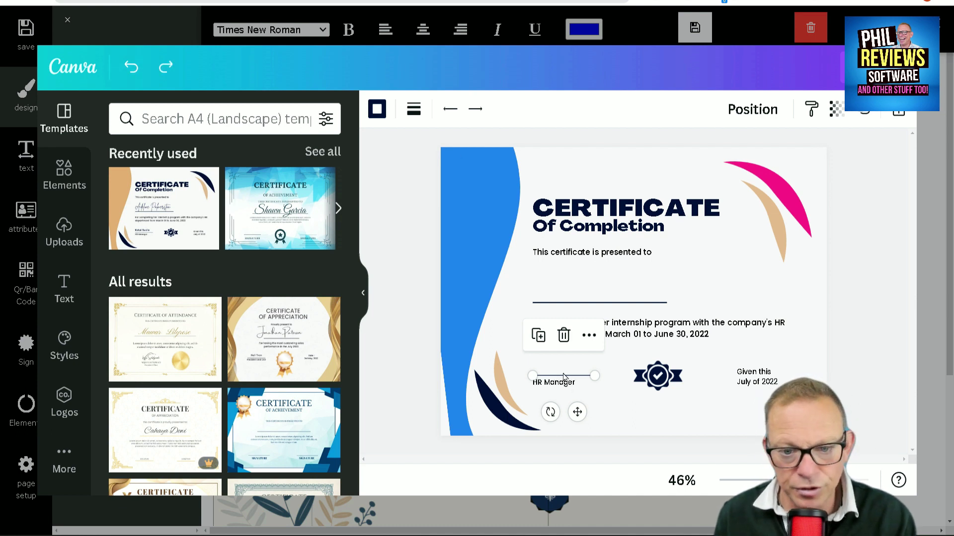
Step: Retype the job title as Channel Owner and the date label as DATE
{"action": "double_click", "coordinate": [577, 382]}
{"action": "type", "text": "Channel Owner"}
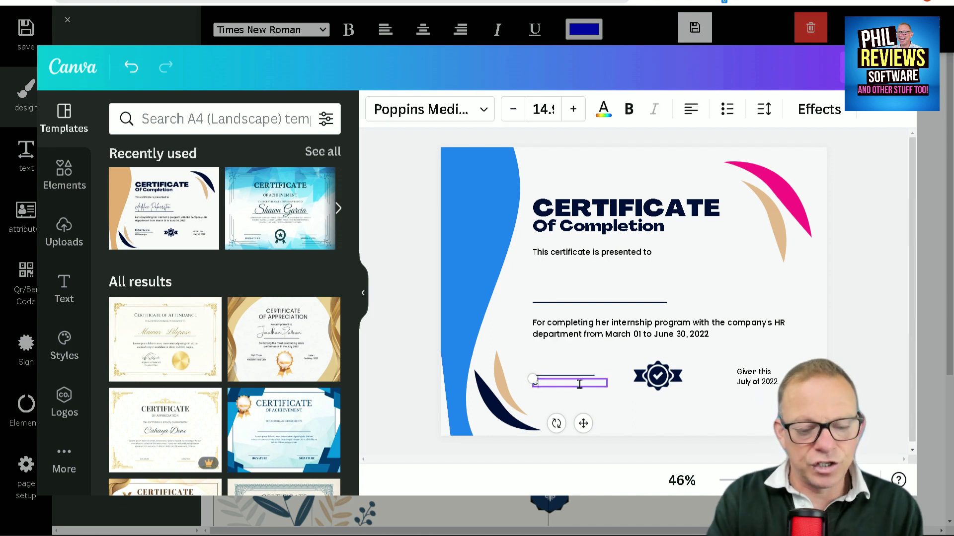
{"action": "left_click", "coordinate": [747, 382]}
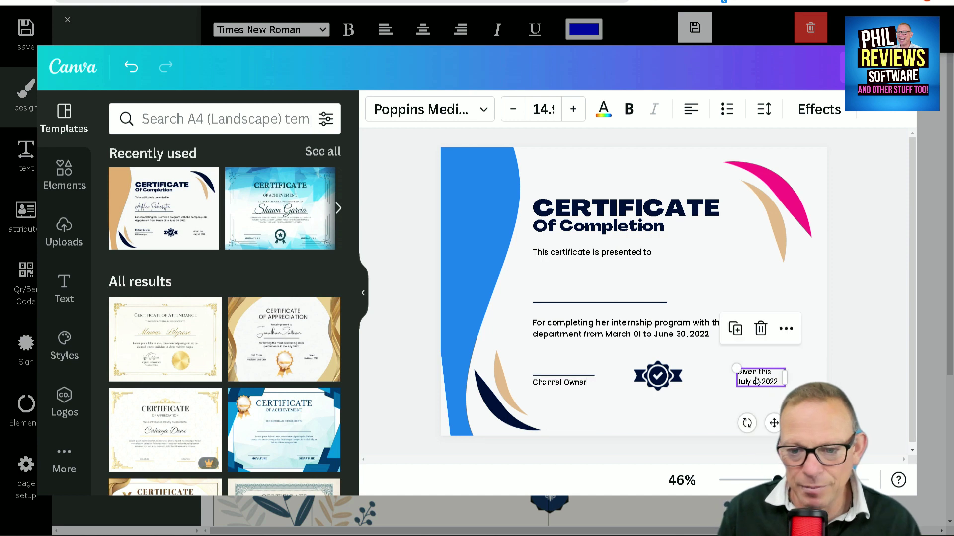
{"action": "left_click", "coordinate": [755, 375]}
{"action": "type", "text": "DATE"}
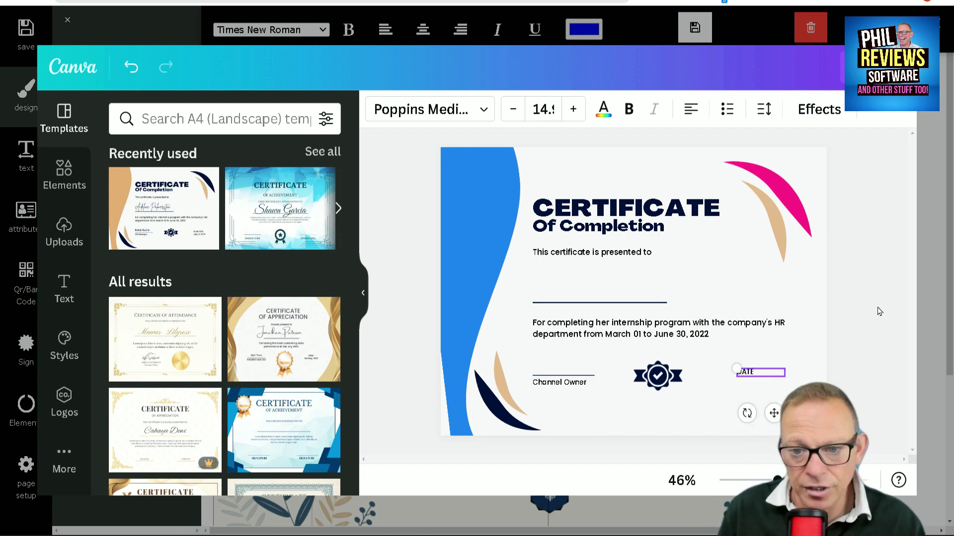
{"action": "left_click", "coordinate": [879, 312]}
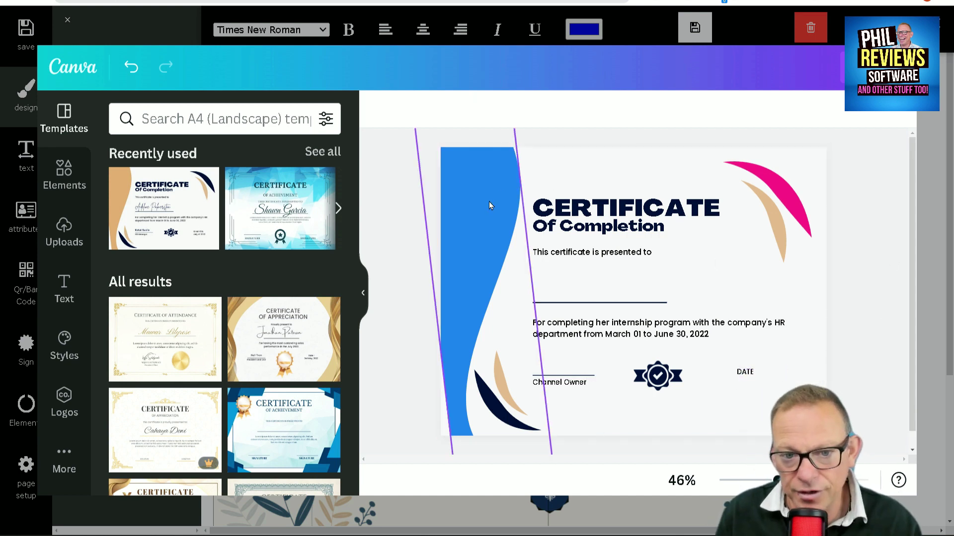
Step: Replace the description paragraph with REVIEWING SOFTWARE
{"action": "left_click", "coordinate": [611, 337]}
{"action": "left_click", "coordinate": [737, 336]}
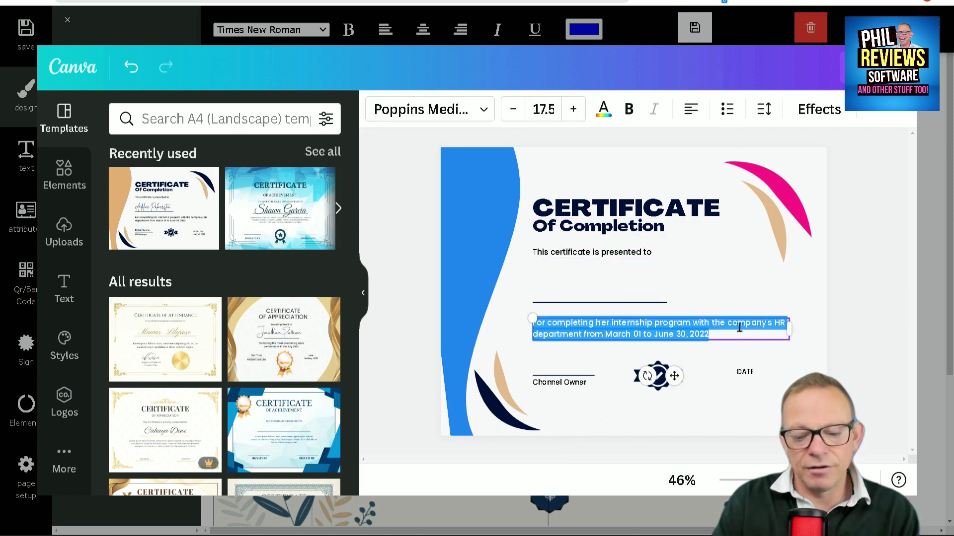
{"action": "key", "text": "BackSpace"}
{"action": "type", "text": "SMASHING THEIR"}
{"action": "key", "text": "BackSpace"}
{"action": "key", "text": "BackSpace"}
{"action": "key", "text": "BackSpace"}
{"action": "key", "text": "BackSpace"}
{"action": "key", "text": "BackSpace"}
{"action": "key", "text": "BackSpace"}
{"action": "key", "text": "BackSpace"}
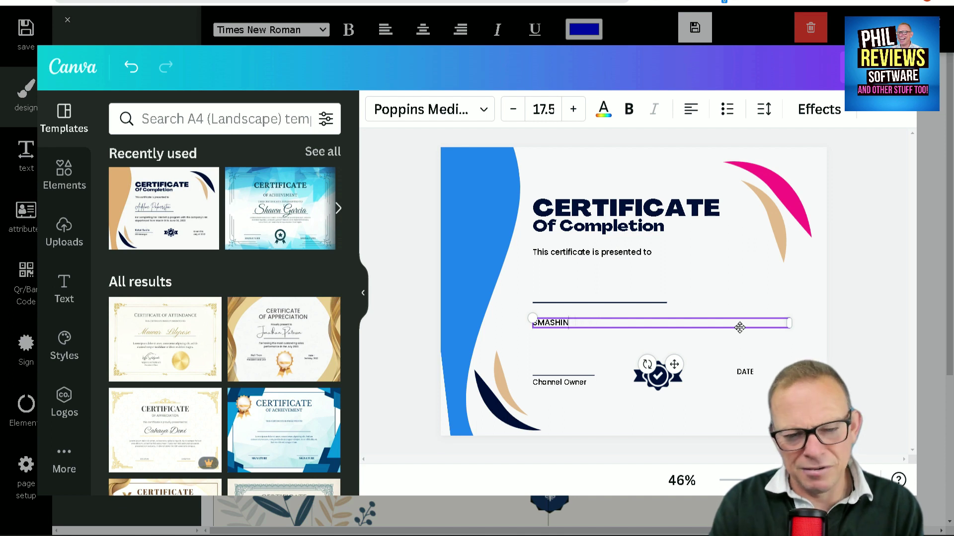
{"action": "type", "text": "REVI"}
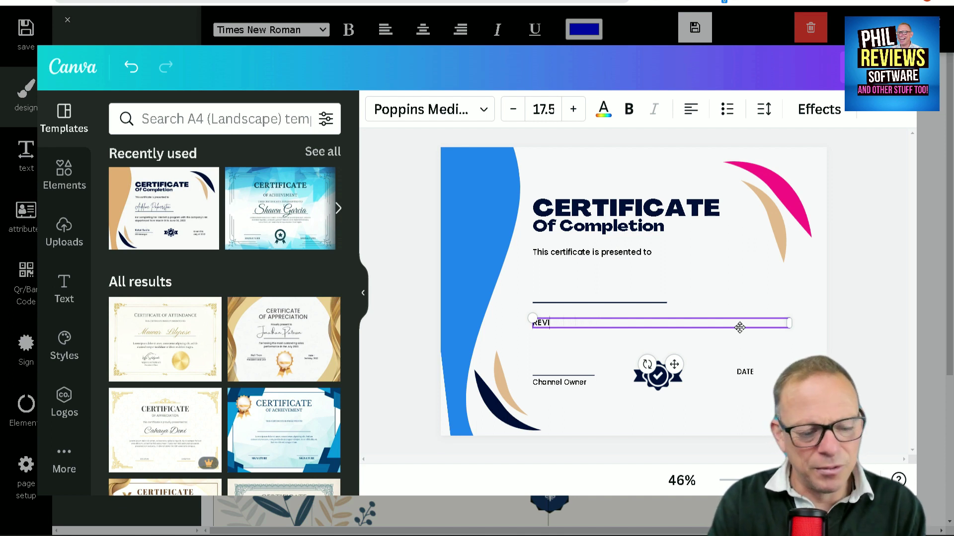
{"action": "type", "text": "EWING SOFTWARE"}
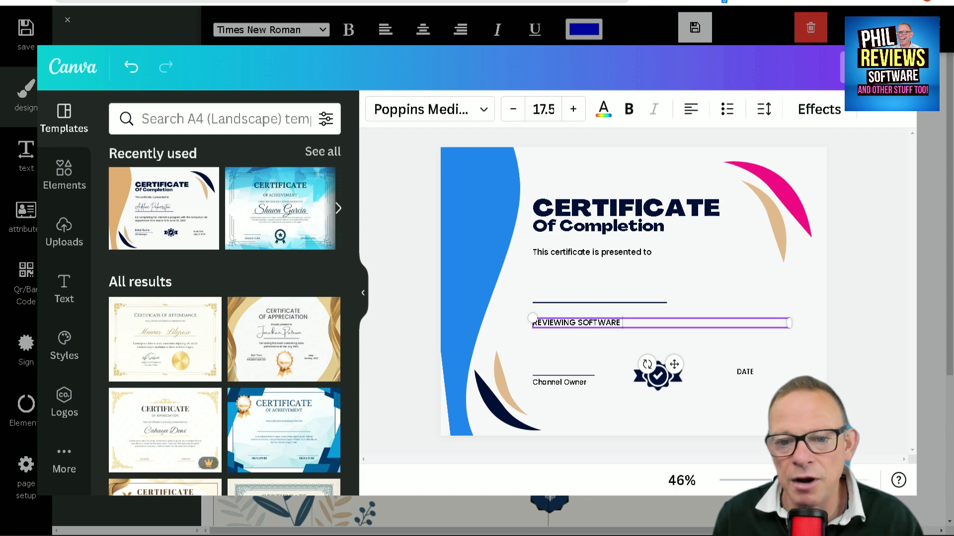
Step: Colour the CERTIFICATE heading pink and Of Completion yellow, then publish the design to CertifyMe
{"action": "left_click", "coordinate": [598, 213]}
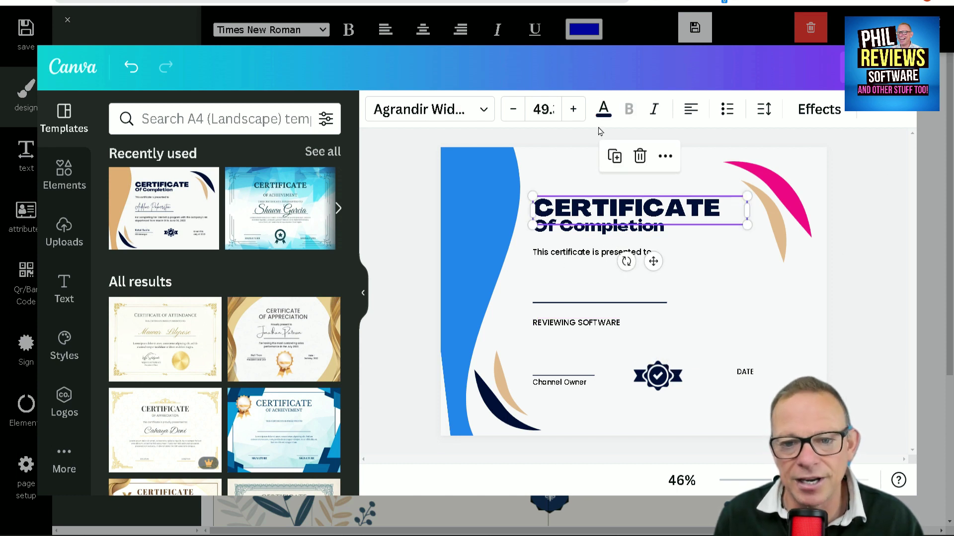
{"action": "left_click", "coordinate": [603, 109]}
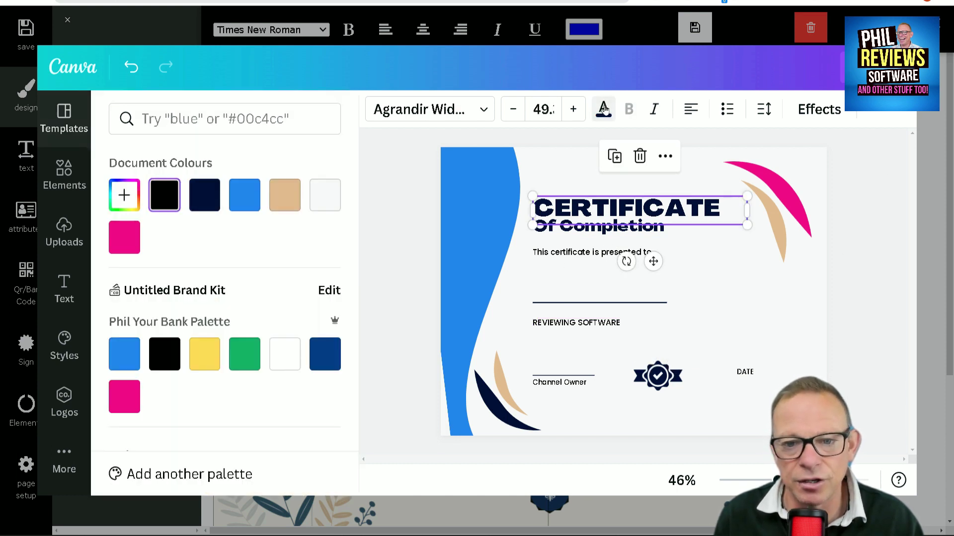
{"action": "left_click", "coordinate": [124, 237]}
{"action": "left_click", "coordinate": [572, 227]}
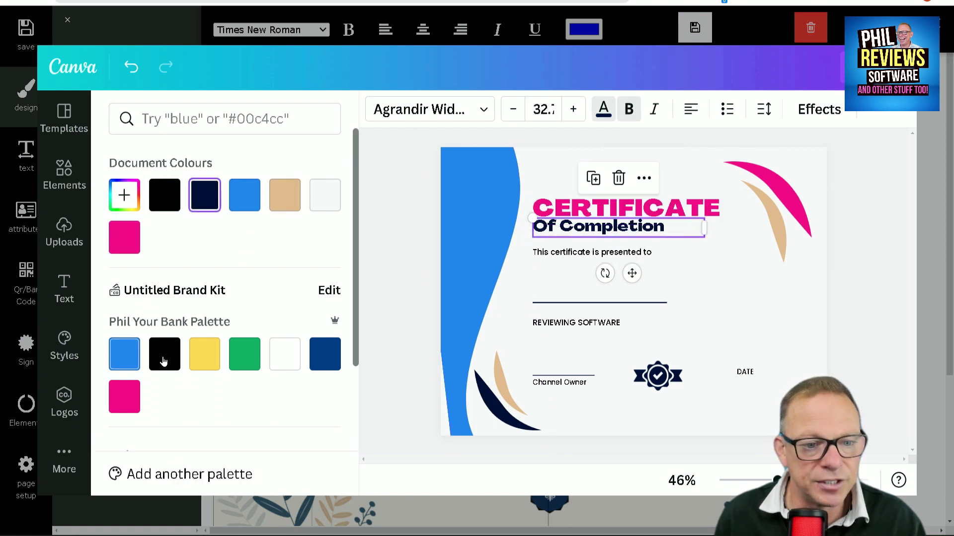
{"action": "left_click", "coordinate": [204, 353]}
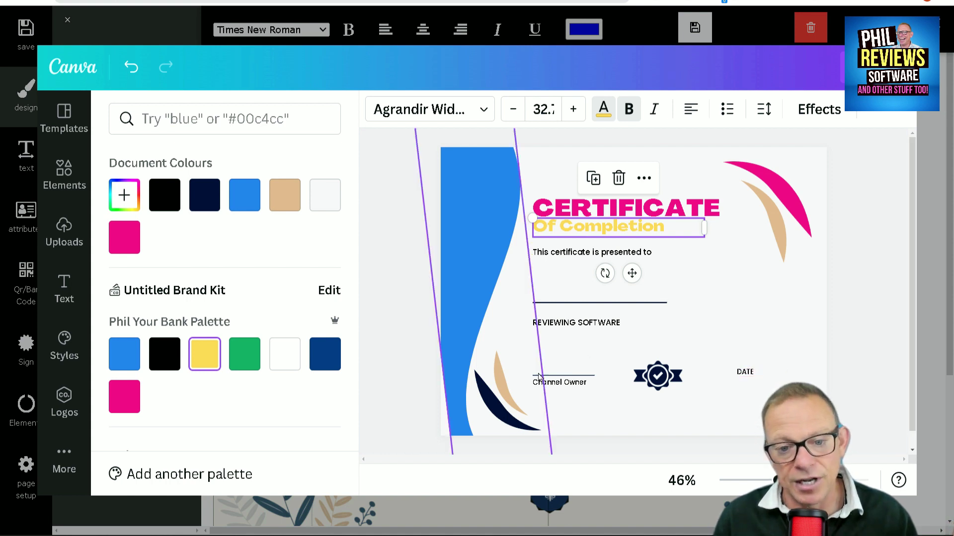
{"action": "left_click", "coordinate": [842, 68]}
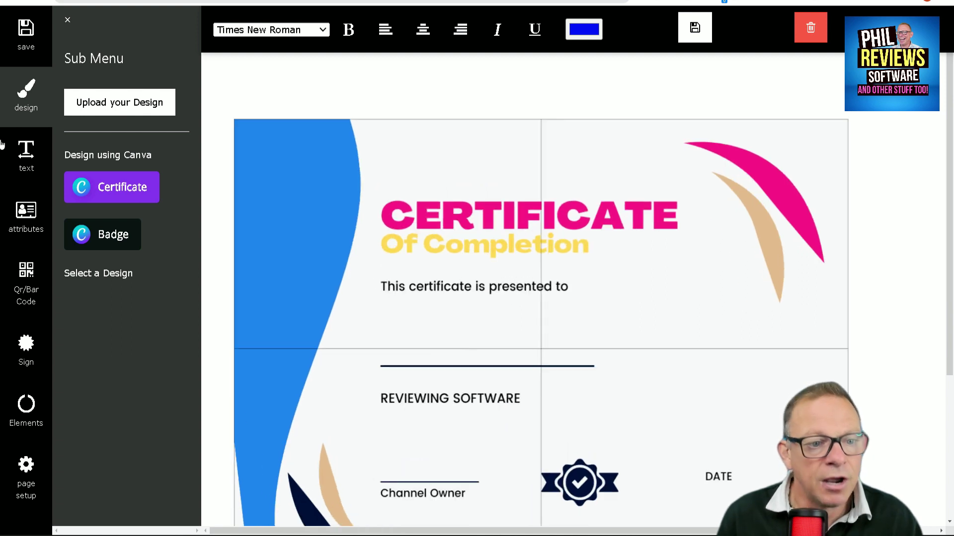
Step: Show the attribute list from the left sidebar's text and attributes tabs
{"action": "left_click", "coordinate": [28, 169]}
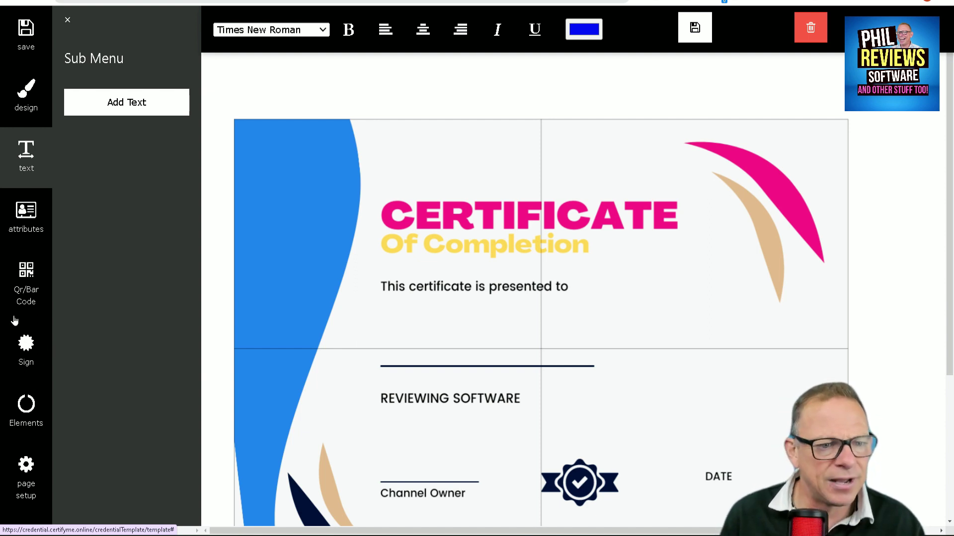
{"action": "left_click", "coordinate": [19, 218]}
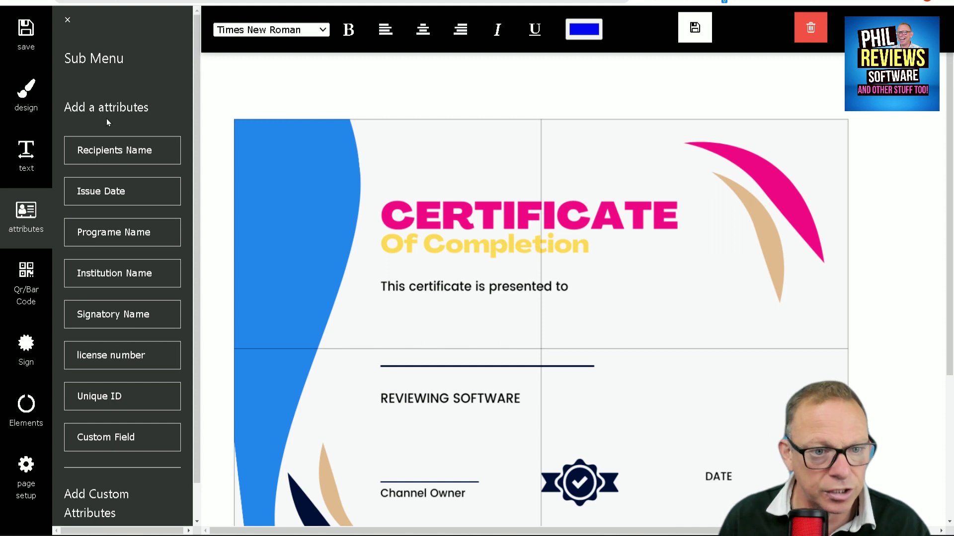
Step: Place the Recipients Name placeholder on the presented-to line and Signatory Name above Channel Owner
{"action": "left_click", "coordinate": [128, 151]}
{"action": "left_click_drag", "start_coordinate": [344, 183], "coordinate": [456, 341]}
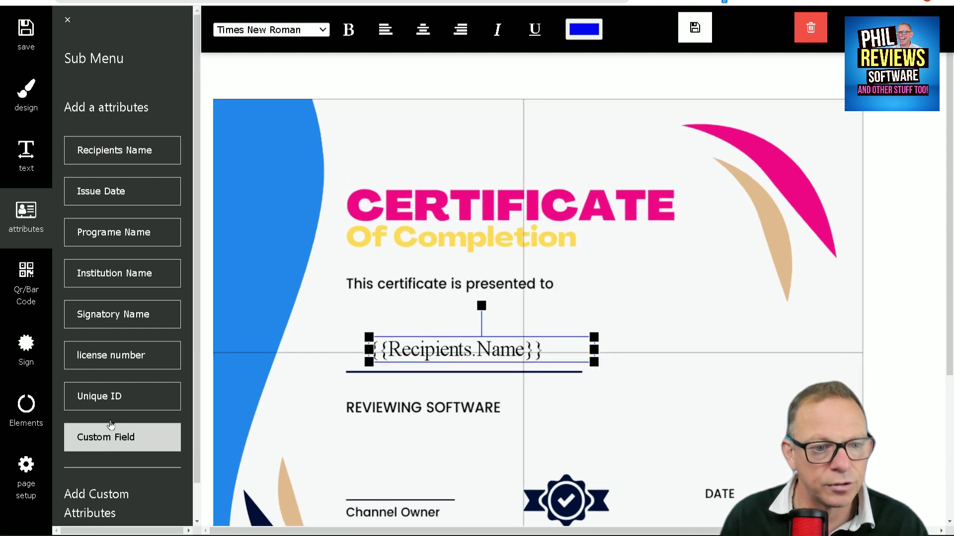
{"action": "left_click", "coordinate": [130, 319]}
{"action": "left_click_drag", "start_coordinate": [309, 184], "coordinate": [447, 488]}
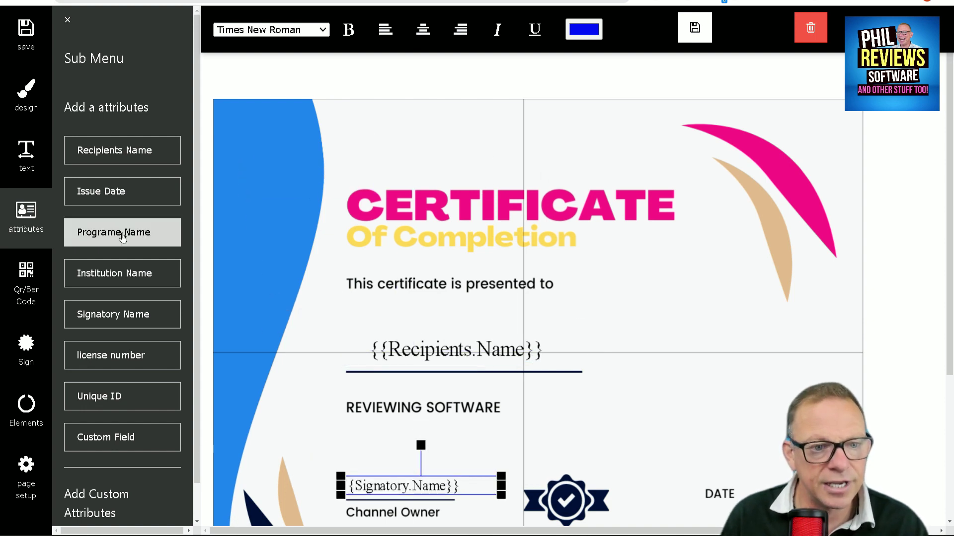
Step: Add an Issue Date placeholder under DATE, narrow it to fit, and save the design
{"action": "left_click", "coordinate": [95, 191]}
{"action": "left_click", "coordinate": [334, 189]}
{"action": "left_click_drag", "start_coordinate": [334, 189], "coordinate": [640, 454]}
{"action": "left_click_drag", "start_coordinate": [789, 468], "coordinate": [812, 471]}
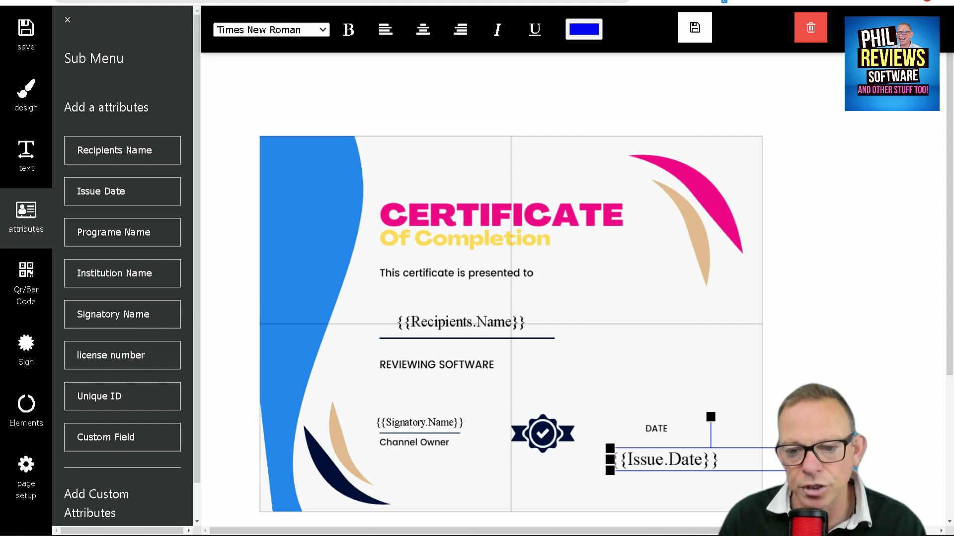
{"action": "left_click_drag", "start_coordinate": [813, 471], "coordinate": [710, 455]}
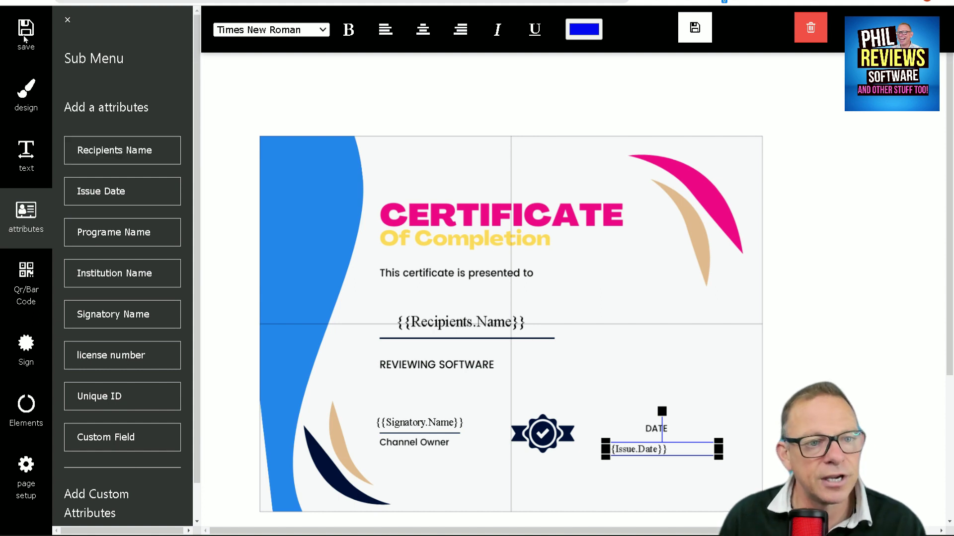
{"action": "left_click", "coordinate": [694, 27]}
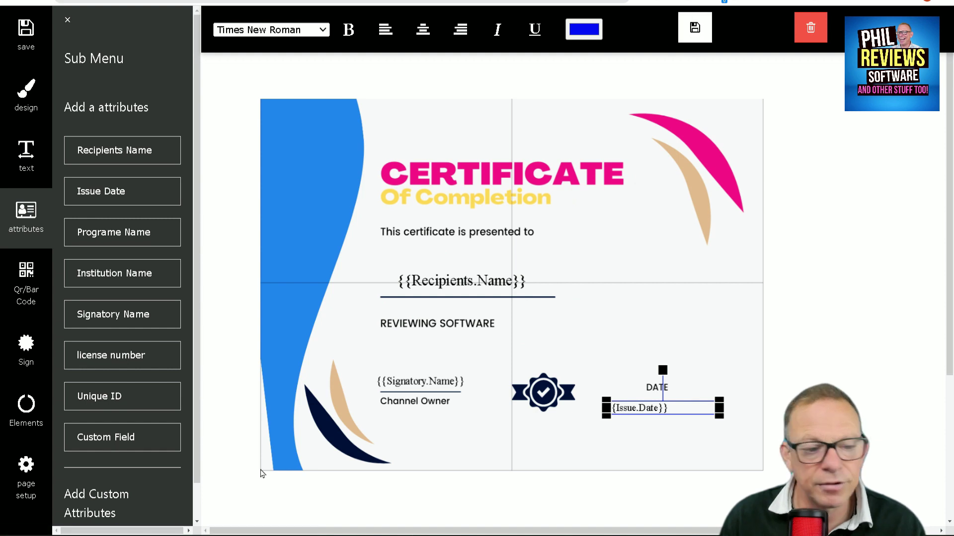
{"action": "scroll", "coordinate": [90, 342], "scroll_direction": "down", "scroll_amount": 1}
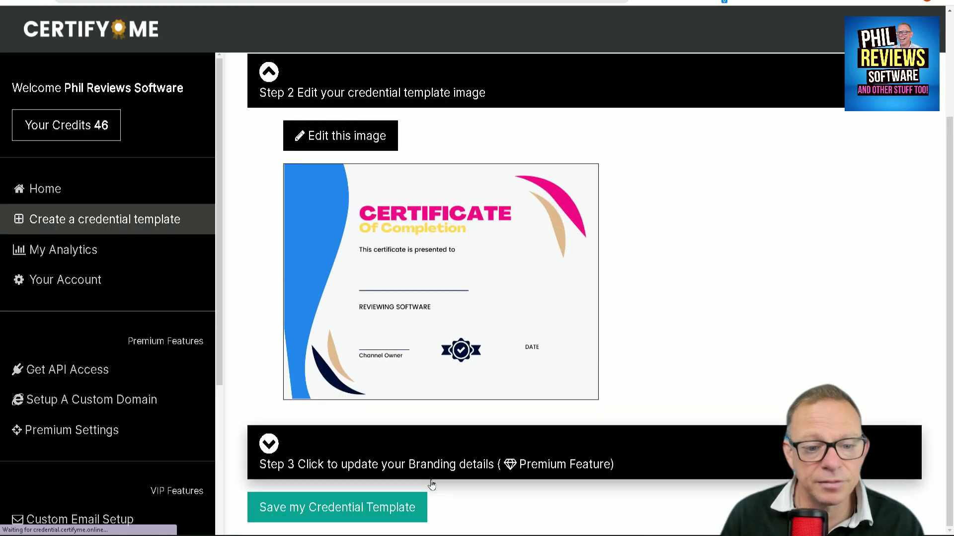
Step: Review the Step 3 branding details and save the credential template
{"action": "left_click", "coordinate": [338, 511]}
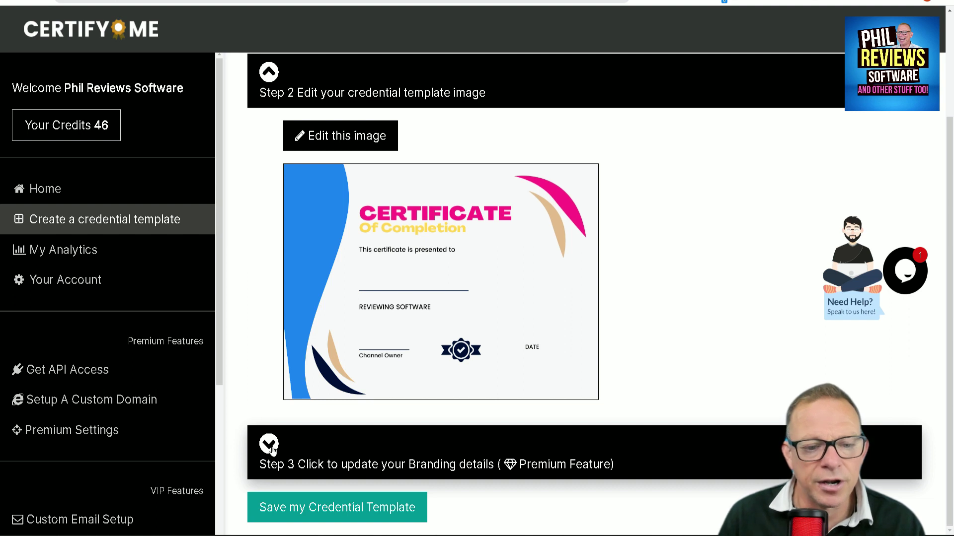
{"action": "left_click", "coordinate": [270, 449]}
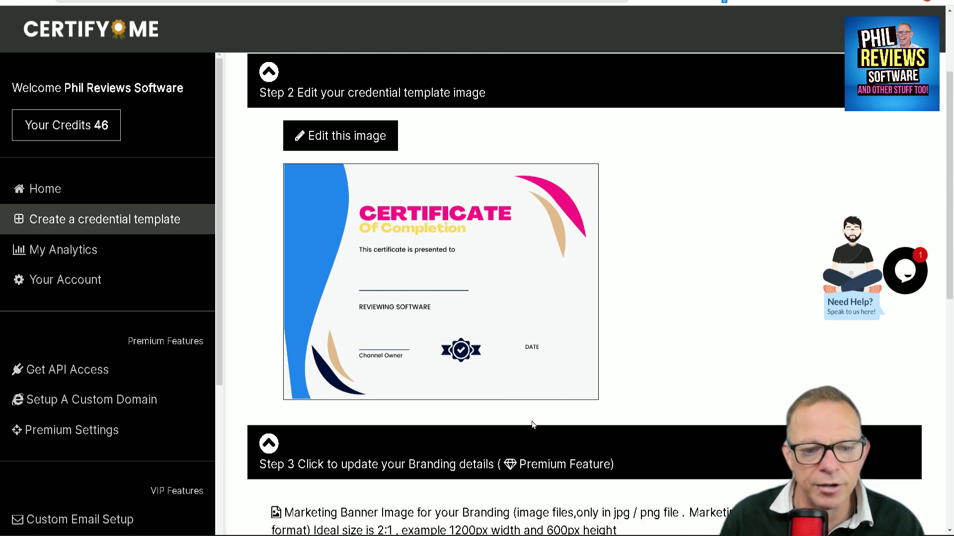
{"action": "scroll", "coordinate": [357, 201], "scroll_direction": "down", "scroll_amount": 5}
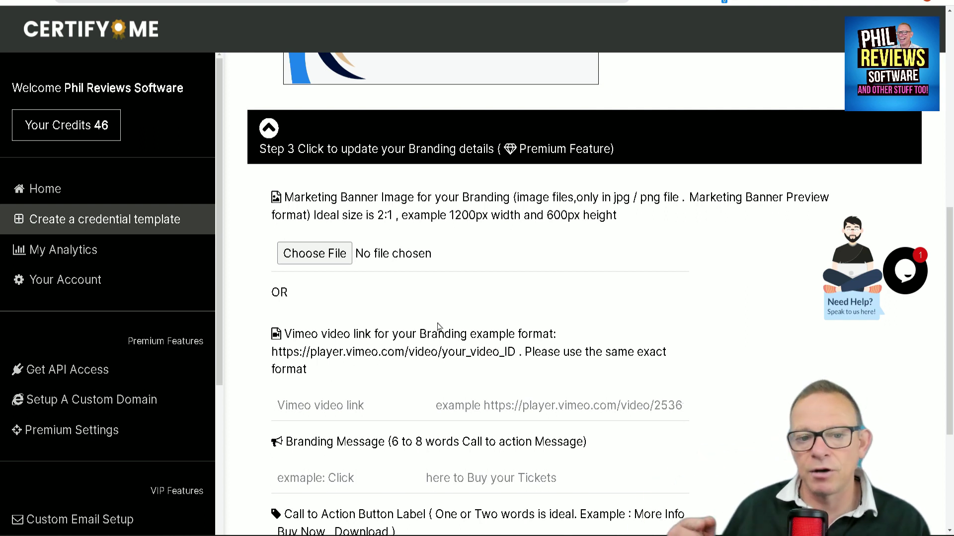
{"action": "scroll", "coordinate": [438, 326], "scroll_direction": "down", "scroll_amount": 1}
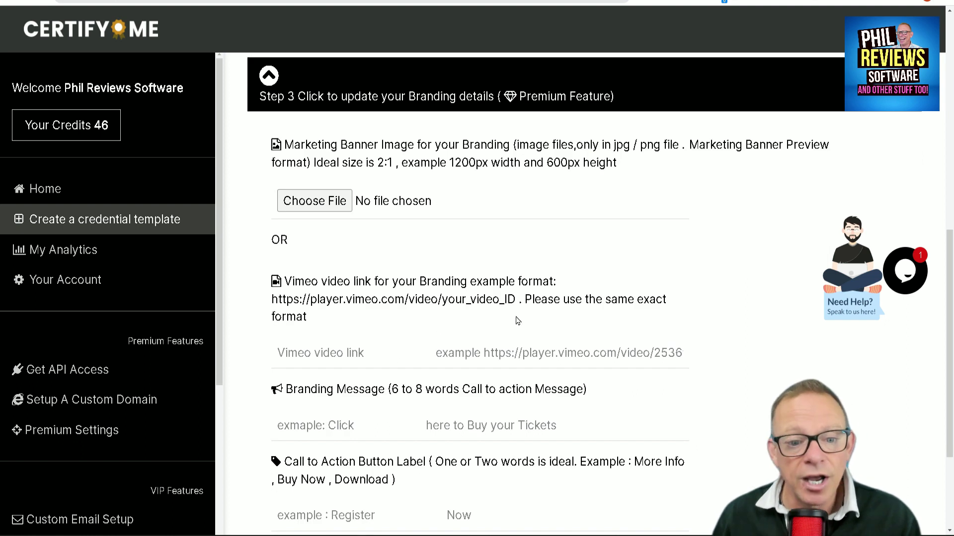
{"action": "scroll", "coordinate": [564, 221], "scroll_direction": "up", "scroll_amount": 1}
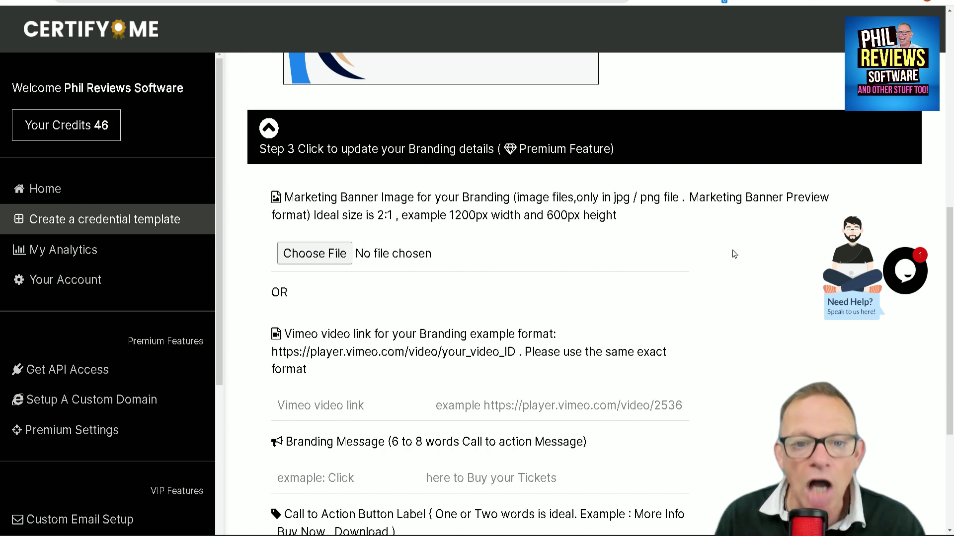
{"action": "scroll", "coordinate": [731, 258], "scroll_direction": "up", "scroll_amount": 6}
{"action": "scroll", "coordinate": [725, 272], "scroll_direction": "down", "scroll_amount": 3}
{"action": "scroll", "coordinate": [722, 271], "scroll_direction": "up", "scroll_amount": 2}
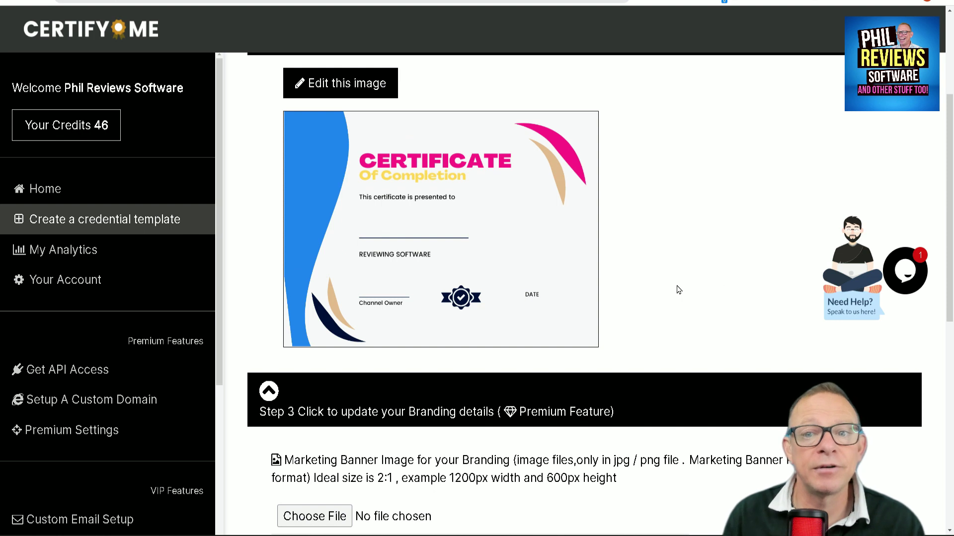
{"action": "scroll", "coordinate": [681, 284], "scroll_direction": "down", "scroll_amount": 3}
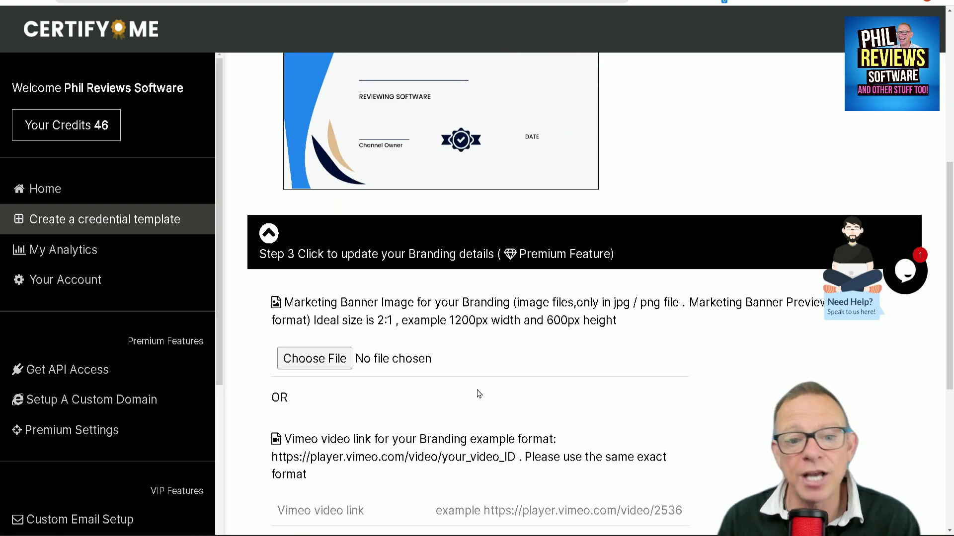
{"action": "scroll", "coordinate": [482, 372], "scroll_direction": "down", "scroll_amount": 1}
{"action": "scroll", "coordinate": [476, 380], "scroll_direction": "down", "scroll_amount": 1}
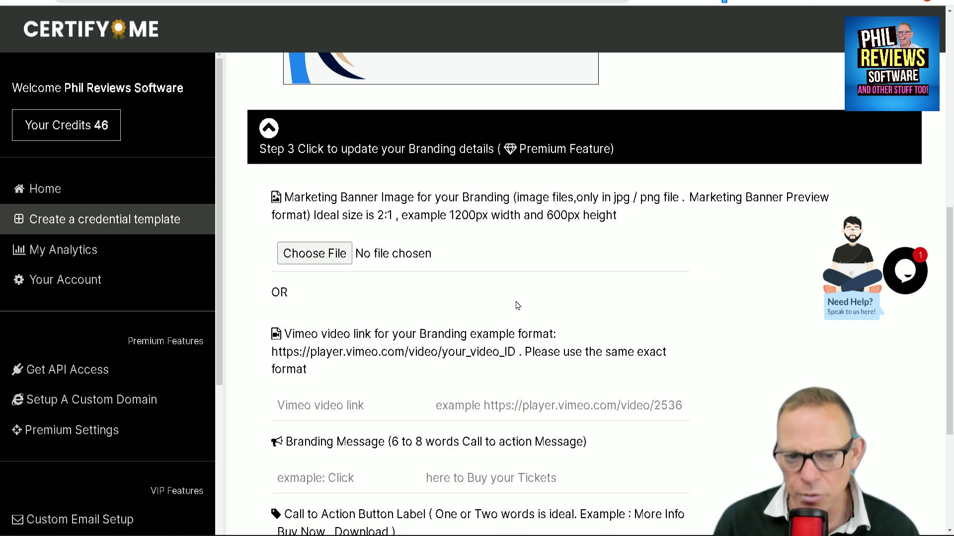
{"action": "scroll", "coordinate": [539, 318], "scroll_direction": "up", "scroll_amount": 1}
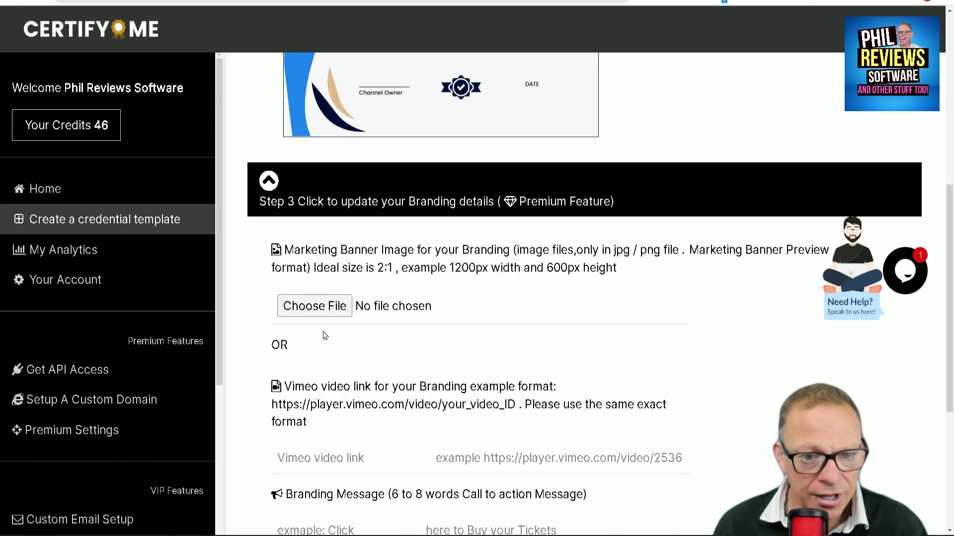
{"action": "scroll", "coordinate": [549, 337], "scroll_direction": "down", "scroll_amount": 3}
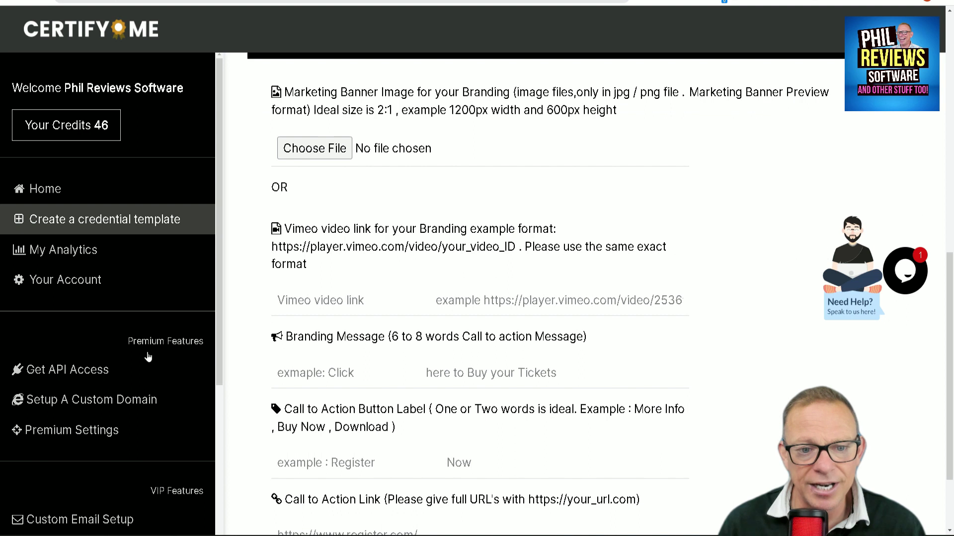
{"action": "scroll", "coordinate": [371, 312], "scroll_direction": "down", "scroll_amount": 2}
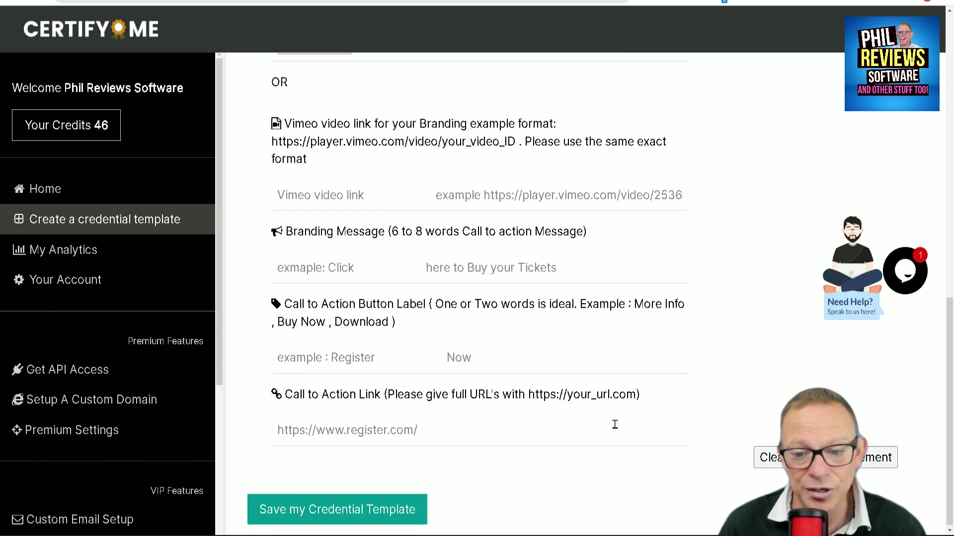
{"action": "scroll", "coordinate": [614, 389], "scroll_direction": "up", "scroll_amount": 10}
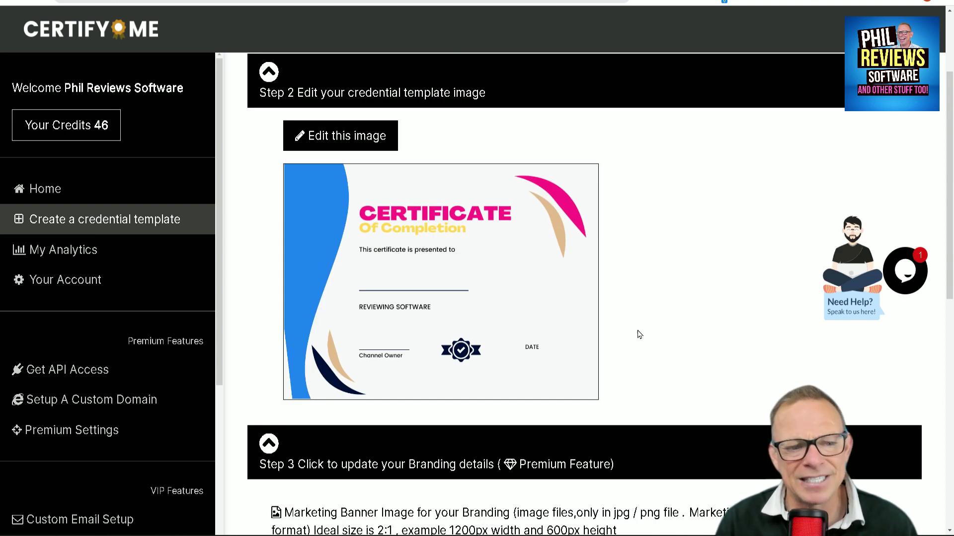
{"action": "scroll", "coordinate": [639, 334], "scroll_direction": "down", "scroll_amount": 10}
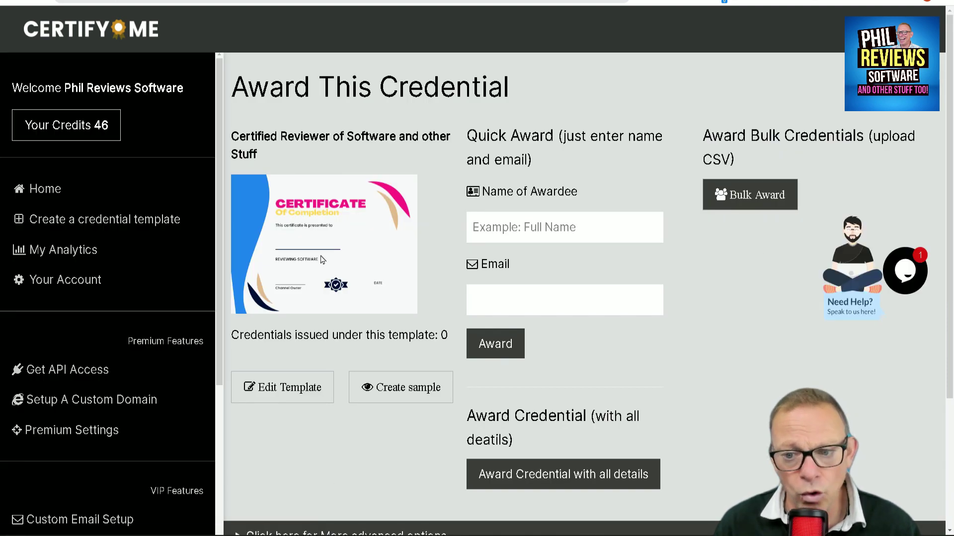
{"action": "scroll", "coordinate": [562, 250], "scroll_direction": "down", "scroll_amount": 2}
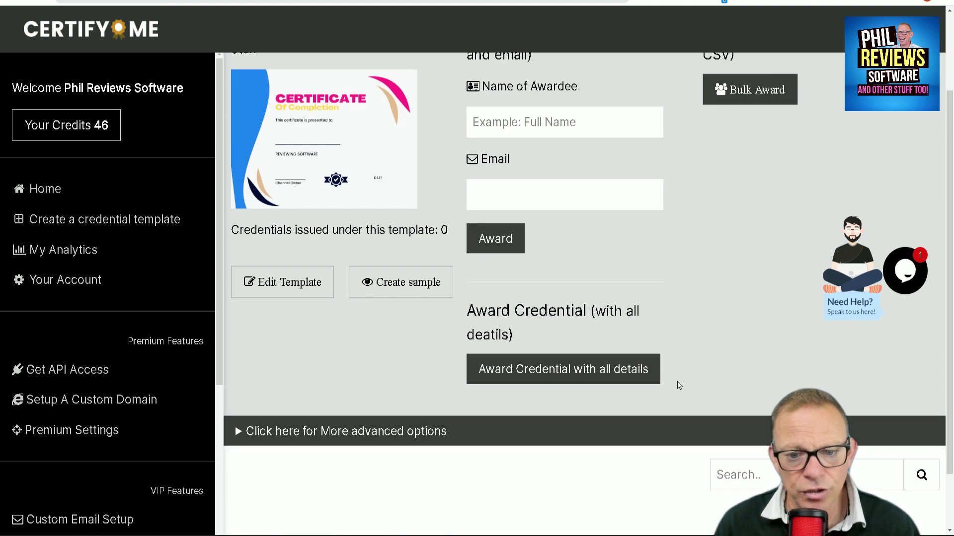
{"action": "left_click", "coordinate": [596, 377]}
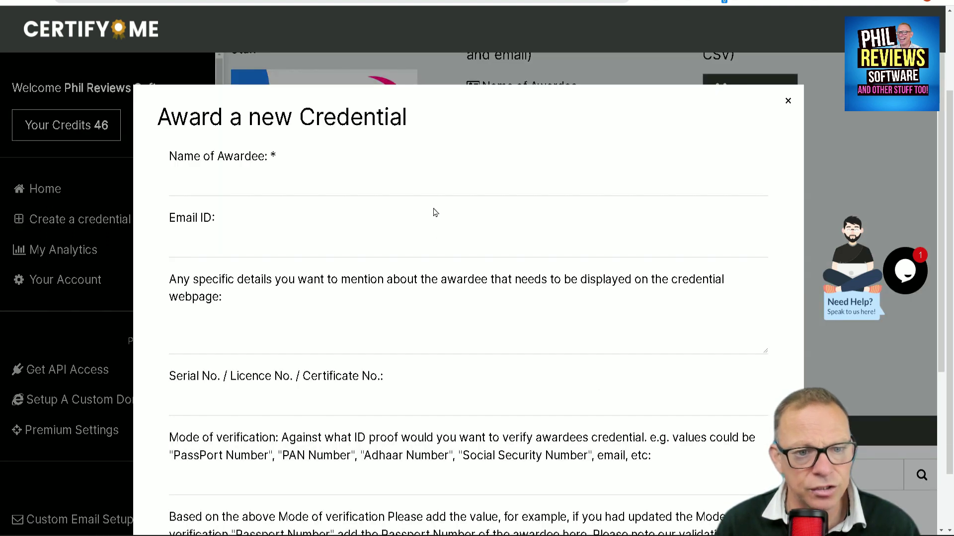
{"action": "left_click", "coordinate": [249, 189]}
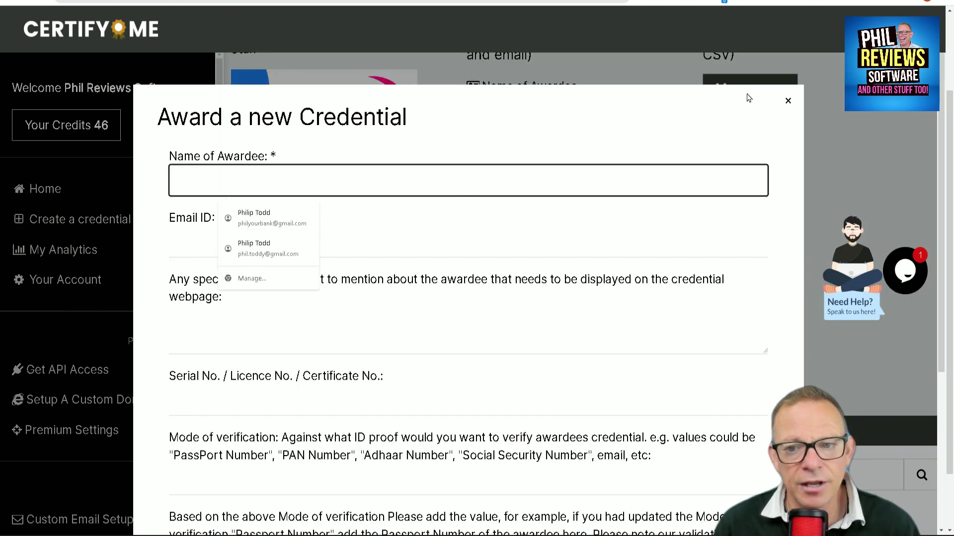
{"action": "left_click", "coordinate": [574, 133]}
{"action": "scroll", "coordinate": [520, 268], "scroll_direction": "down", "scroll_amount": 5}
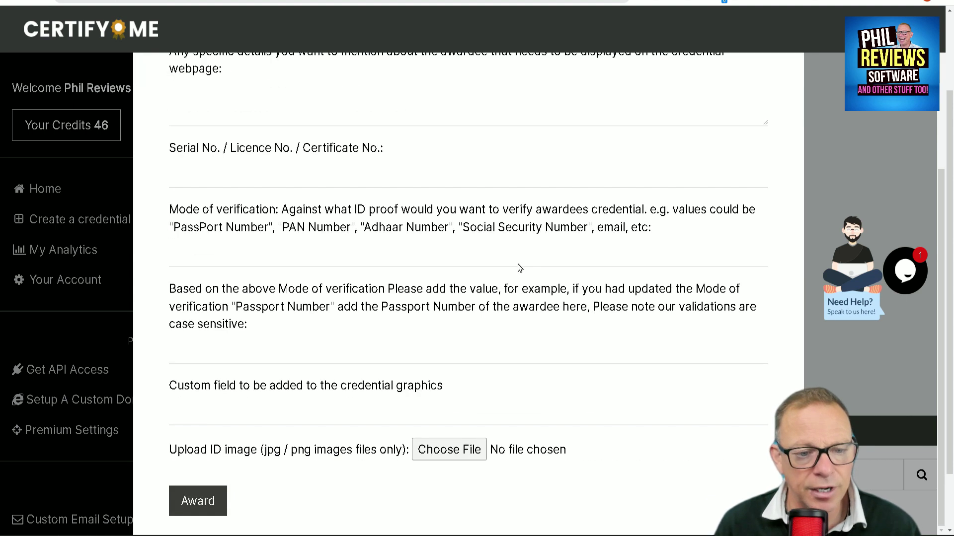
{"action": "scroll", "coordinate": [252, 385], "scroll_direction": "up", "scroll_amount": 5}
{"action": "scroll", "coordinate": [219, 298], "scroll_direction": "down", "scroll_amount": 5}
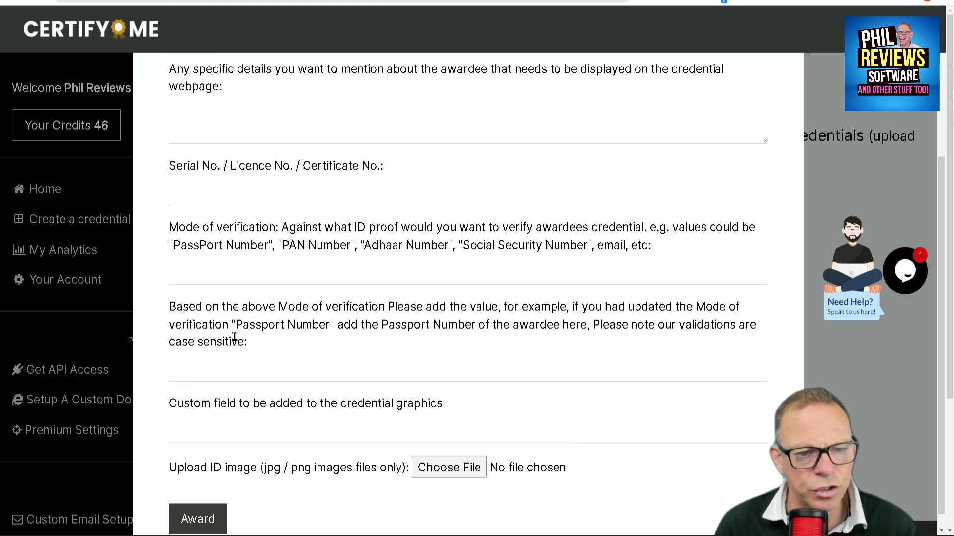
{"action": "scroll", "coordinate": [238, 357], "scroll_direction": "down", "scroll_amount": 1}
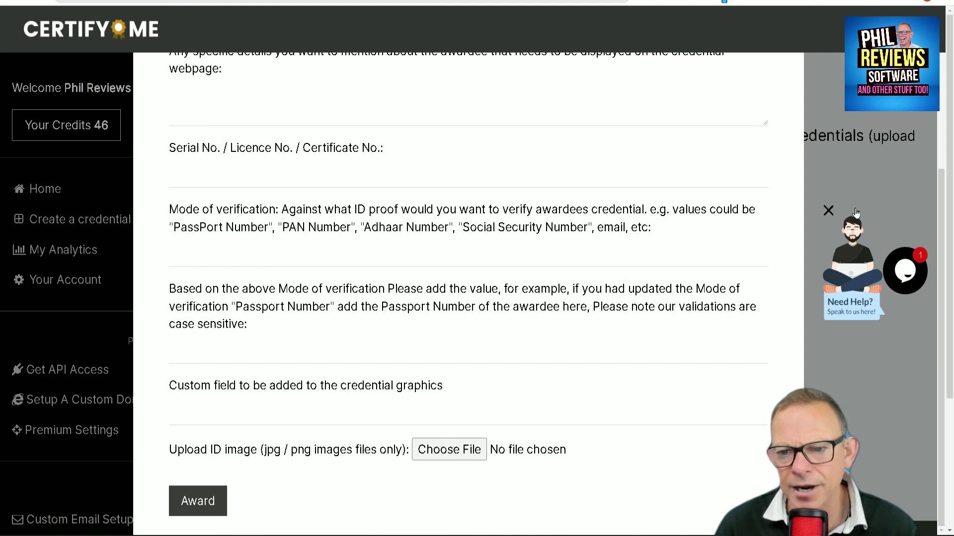
{"action": "scroll", "coordinate": [777, 97], "scroll_direction": "up", "scroll_amount": 5}
{"action": "left_click", "coordinate": [788, 102]}
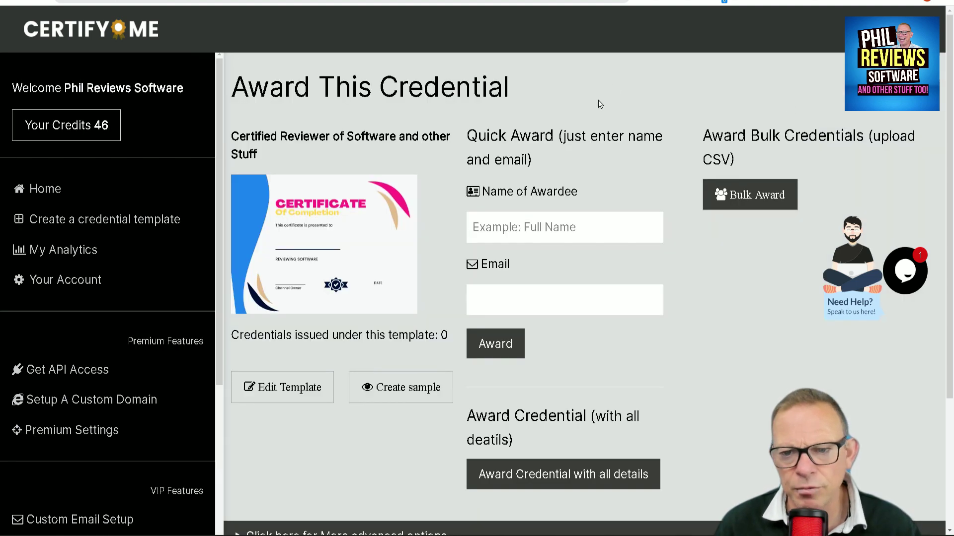
Step: Quick-award the credential, entering the awardee's name and choosing their e-mail from suggestions
{"action": "left_click", "coordinate": [556, 235]}
{"action": "left_click", "coordinate": [618, 189]}
{"action": "left_click", "coordinate": [557, 235]}
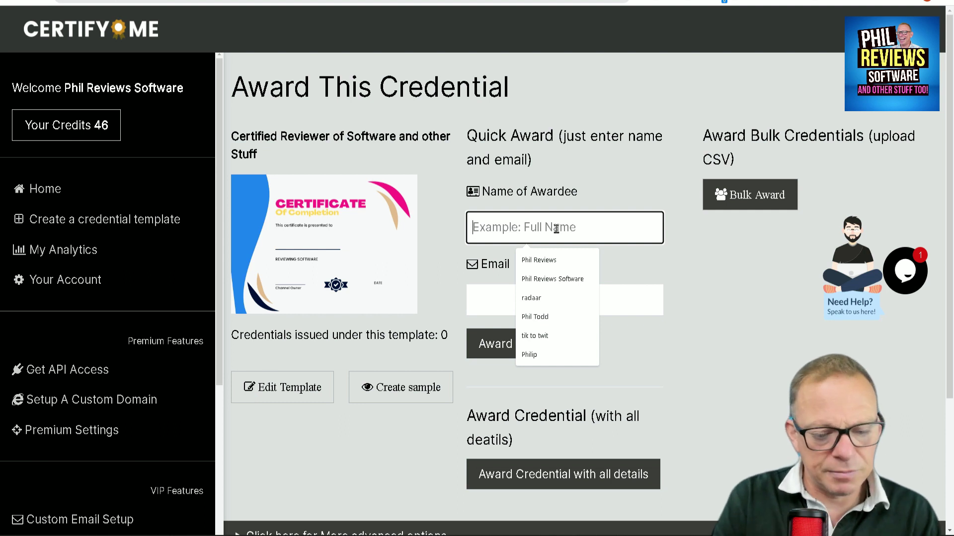
{"action": "type", "text": "Billy Nomates"}
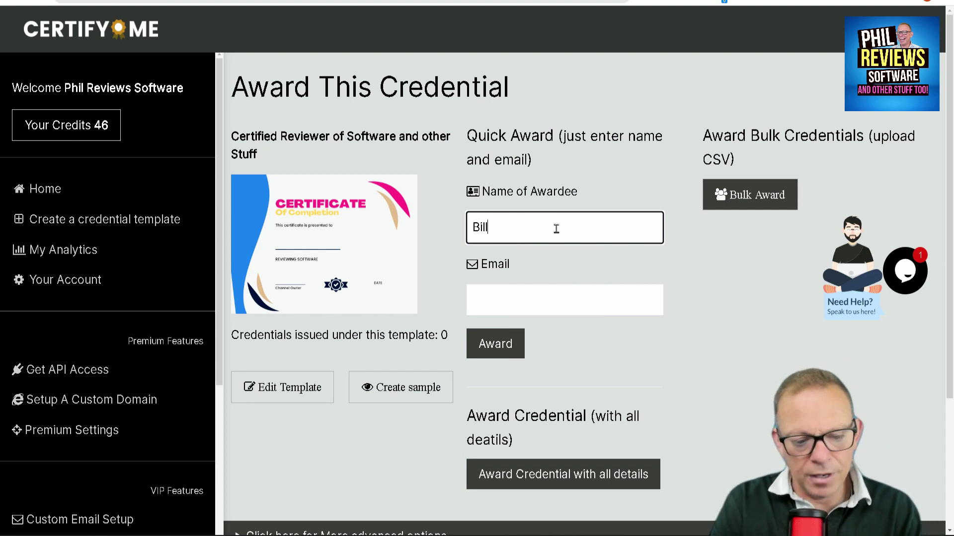
{"action": "left_click", "coordinate": [560, 304]}
{"action": "left_click", "coordinate": [582, 339]}
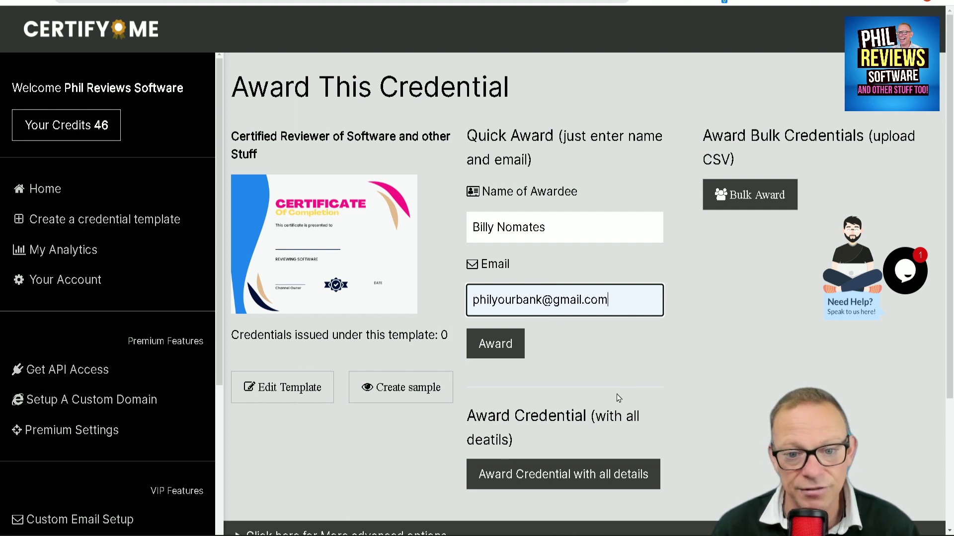
{"action": "left_click", "coordinate": [512, 359]}
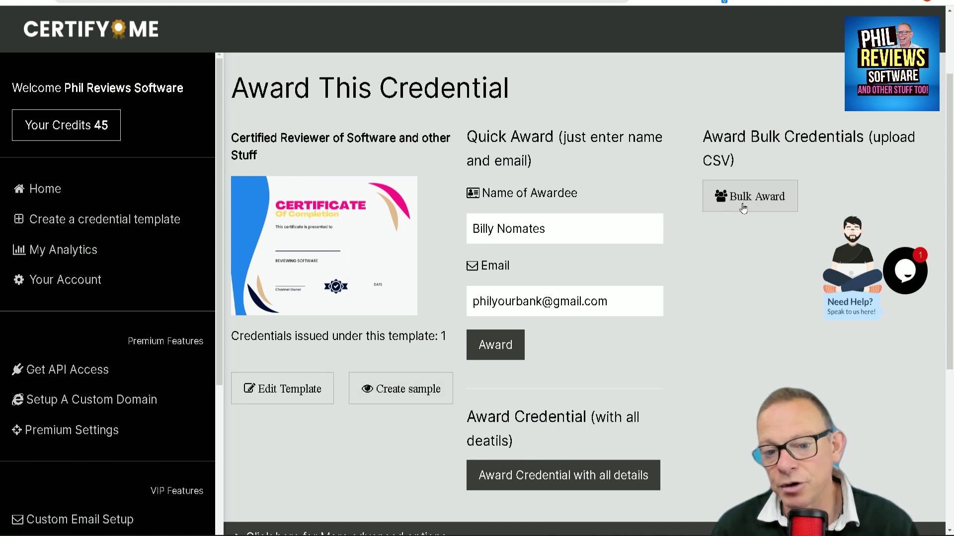
{"action": "scroll", "coordinate": [600, 407], "scroll_direction": "down", "scroll_amount": 3}
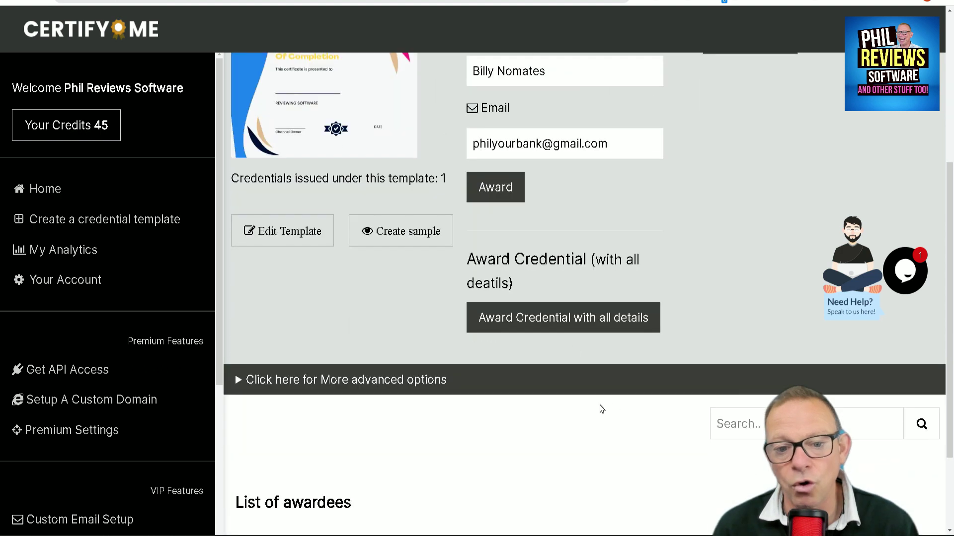
Step: Open the full-details award form, pass its details and serial fields, and close it unused
{"action": "left_click", "coordinate": [574, 318]}
{"action": "scroll", "coordinate": [238, 288], "scroll_direction": "down", "scroll_amount": 3}
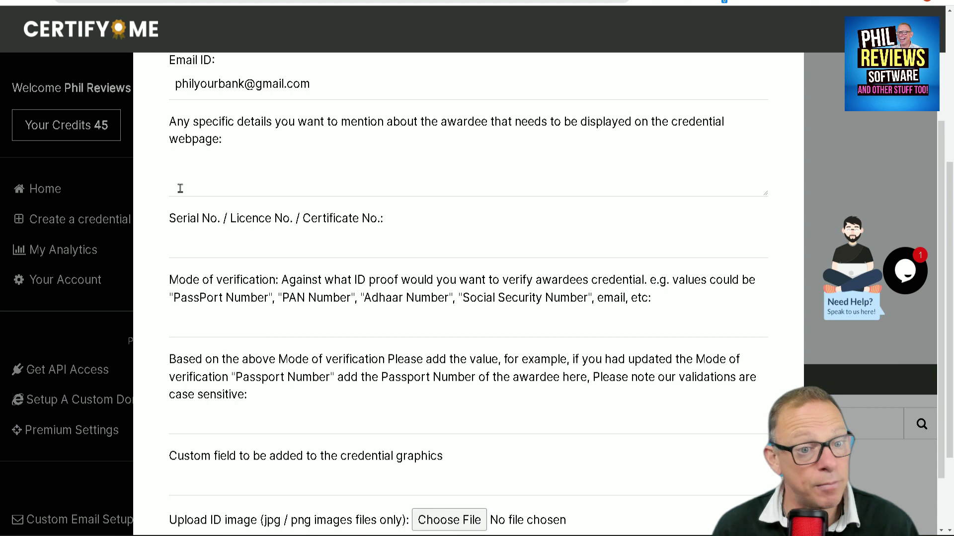
{"action": "left_click", "coordinate": [204, 185]}
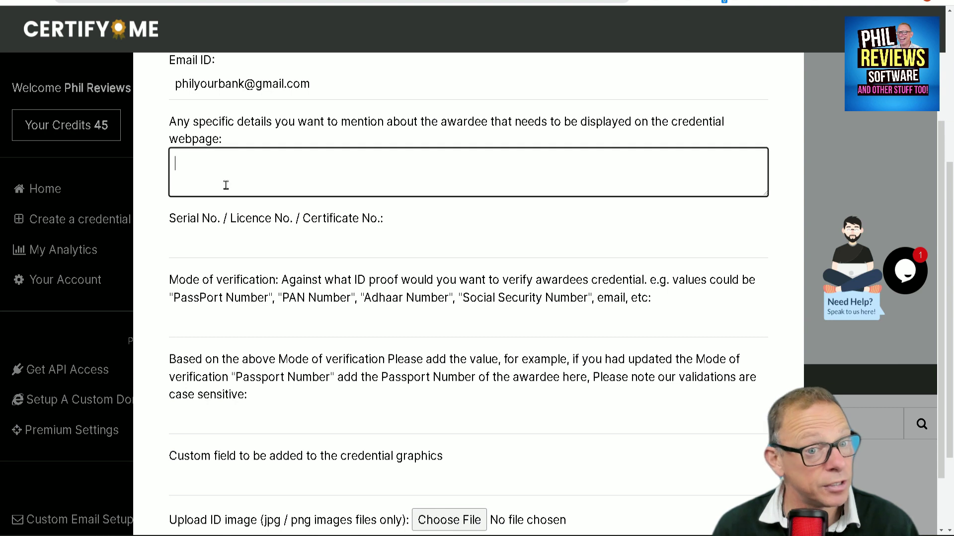
{"action": "left_click", "coordinate": [445, 244]}
{"action": "scroll", "coordinate": [492, 277], "scroll_direction": "down", "scroll_amount": 2}
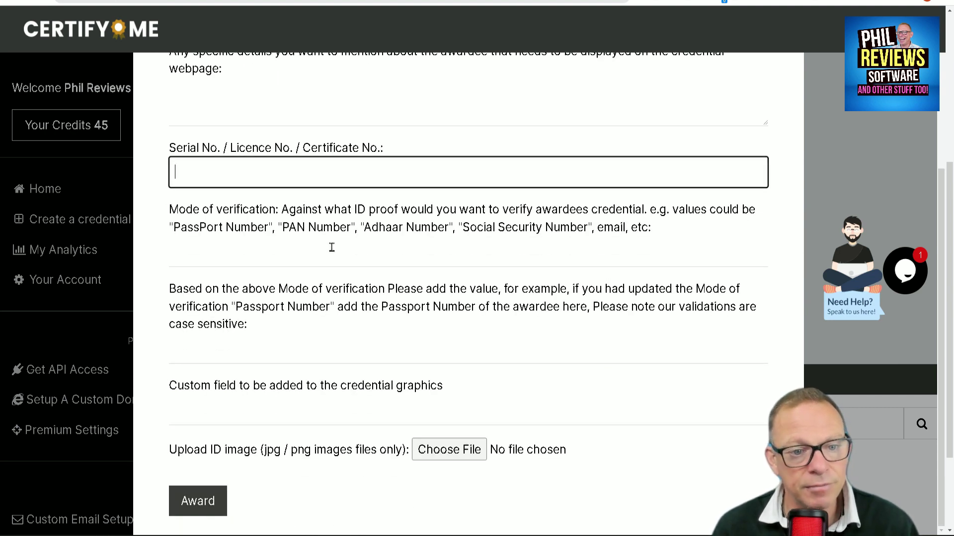
{"action": "scroll", "coordinate": [313, 358], "scroll_direction": "down", "scroll_amount": 3}
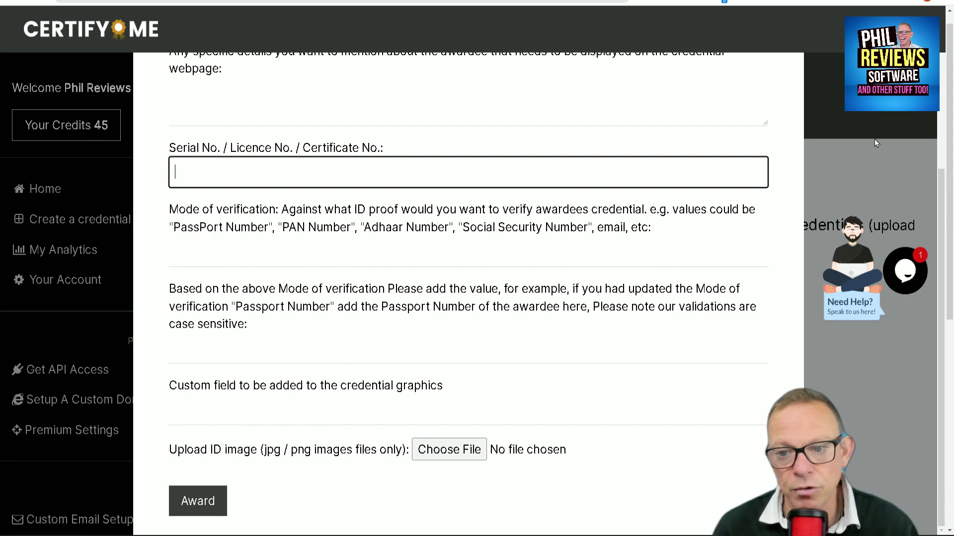
{"action": "scroll", "coordinate": [844, 129], "scroll_direction": "up", "scroll_amount": 3}
{"action": "left_click", "coordinate": [788, 106]}
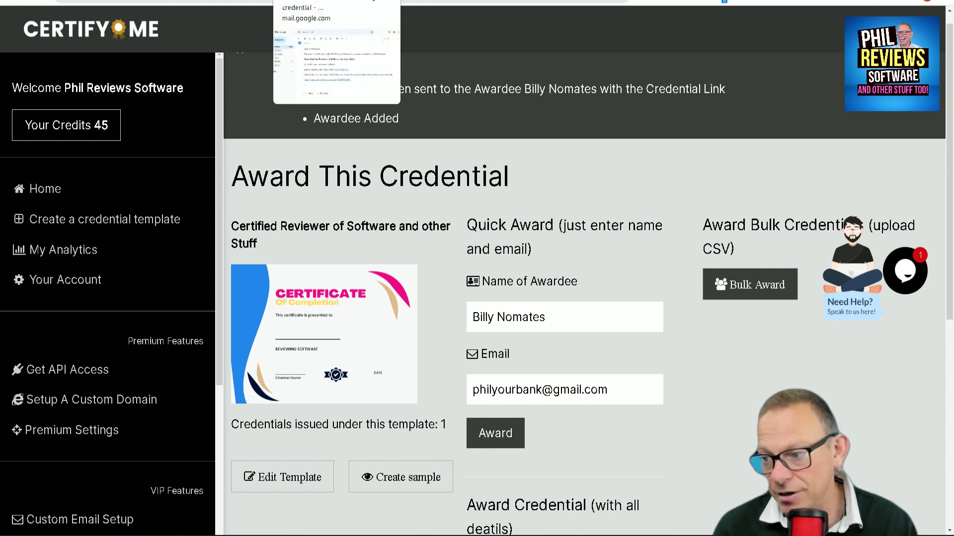
Step: In Gmail, follow the CertifyMe email's 'clicking this link' hyperlink to the credential page
{"action": "left_click", "coordinate": [318, 2]}
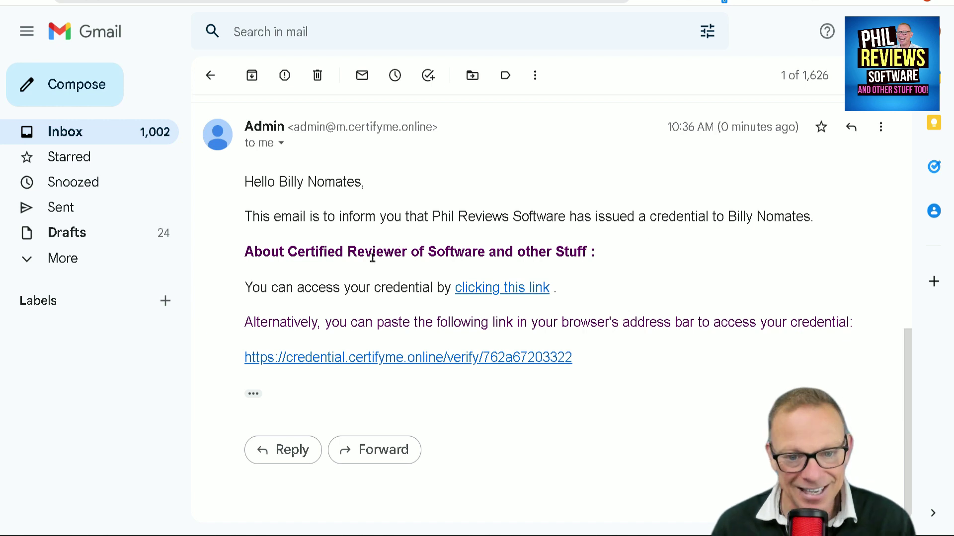
{"action": "left_click", "coordinate": [503, 293]}
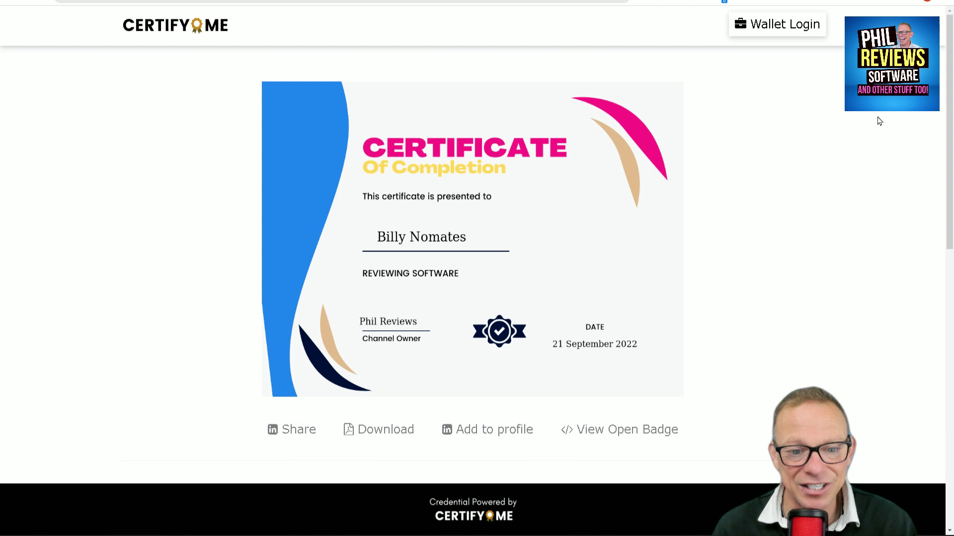
Step: Review the credential page and download the certificate as a PDF
{"action": "scroll", "coordinate": [945, 112], "scroll_direction": "down", "scroll_amount": 10}
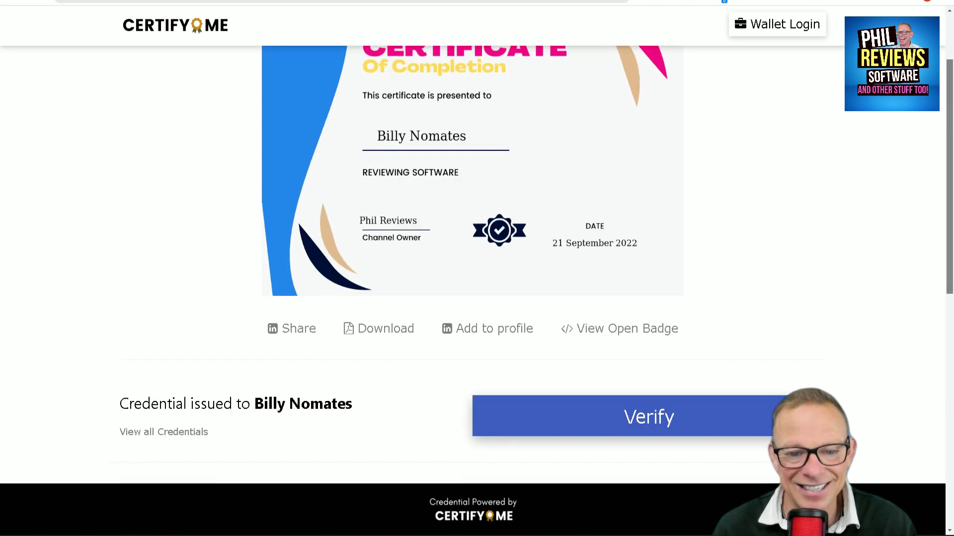
{"action": "scroll", "coordinate": [944, 112], "scroll_direction": "up", "scroll_amount": 9}
{"action": "scroll", "coordinate": [471, 263], "scroll_direction": "up", "scroll_amount": 1}
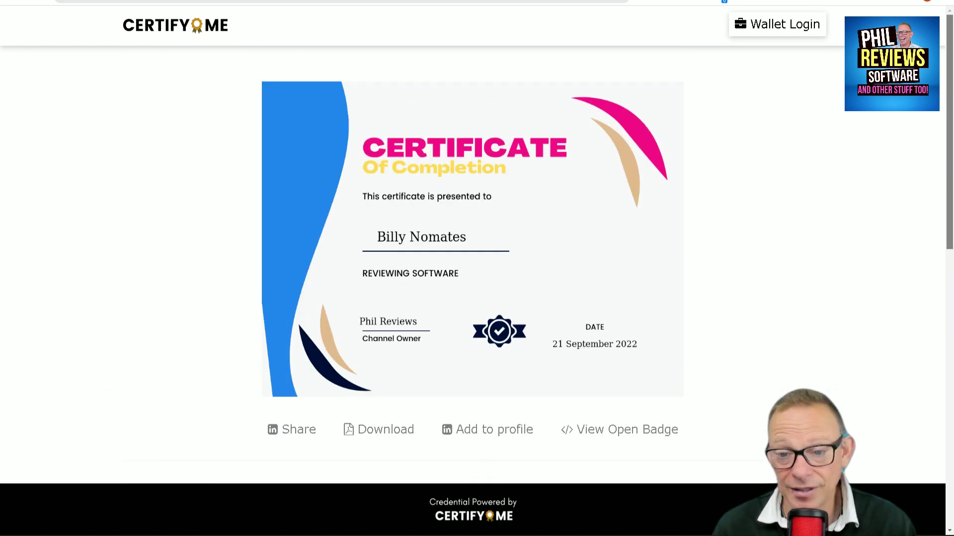
{"action": "scroll", "coordinate": [438, 162], "scroll_direction": "down", "scroll_amount": 2}
{"action": "scroll", "coordinate": [438, 162], "scroll_direction": "up", "scroll_amount": 2}
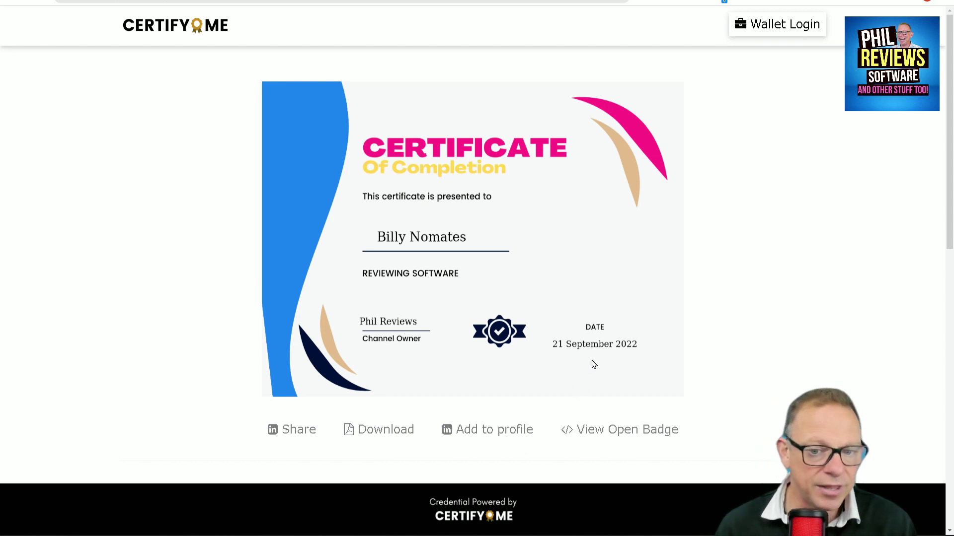
{"action": "scroll", "coordinate": [868, 368], "scroll_direction": "down", "scroll_amount": 1}
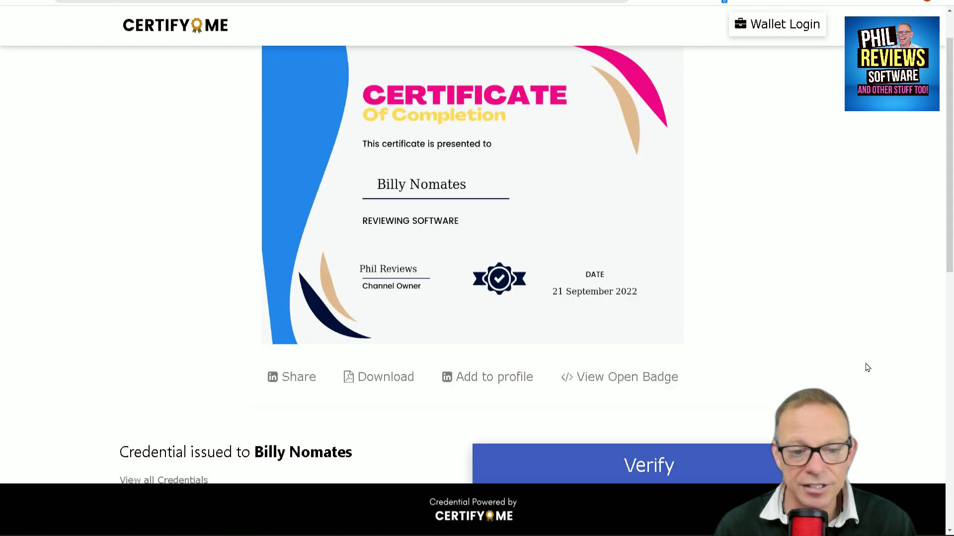
{"action": "scroll", "coordinate": [868, 363], "scroll_direction": "down", "scroll_amount": 1}
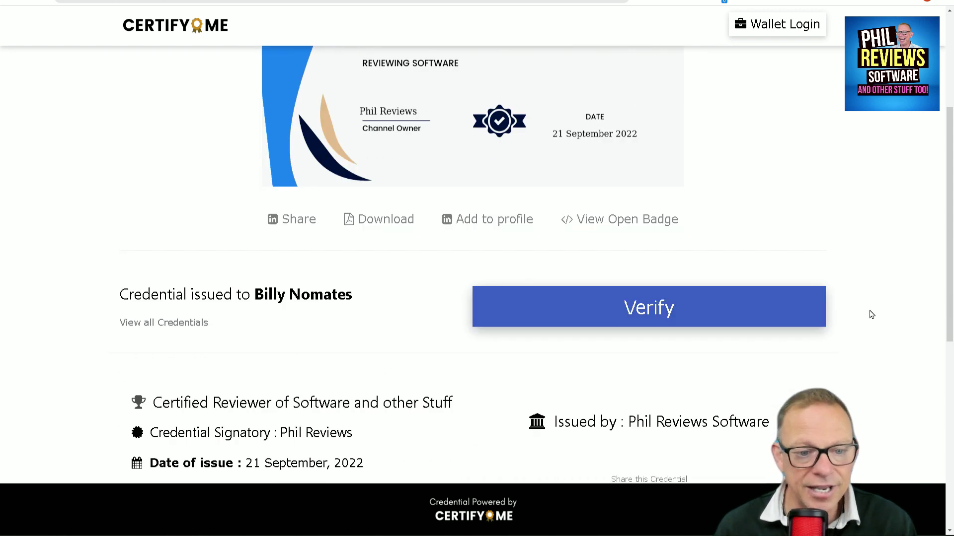
{"action": "scroll", "coordinate": [871, 315], "scroll_direction": "up", "scroll_amount": 2}
{"action": "scroll", "coordinate": [872, 312], "scroll_direction": "down", "scroll_amount": 4}
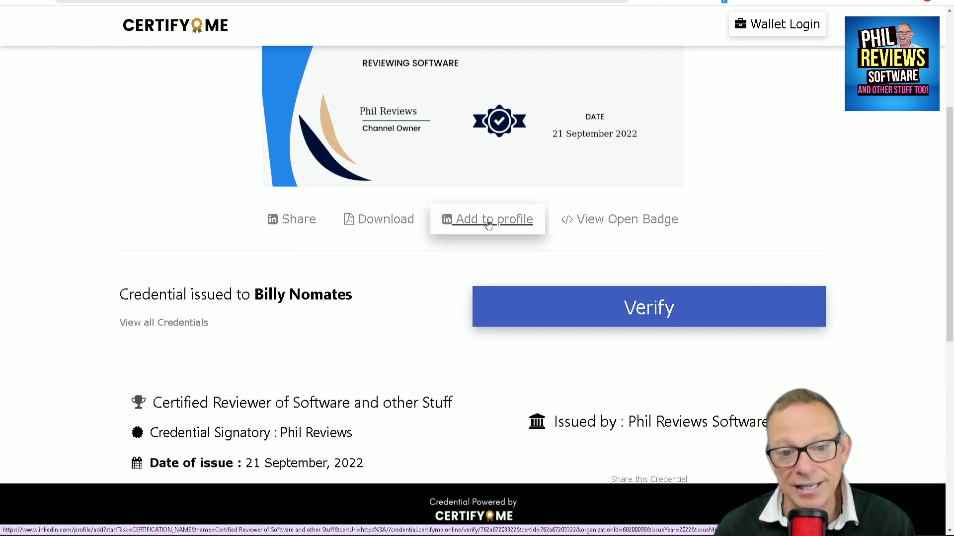
{"action": "left_click", "coordinate": [397, 229]}
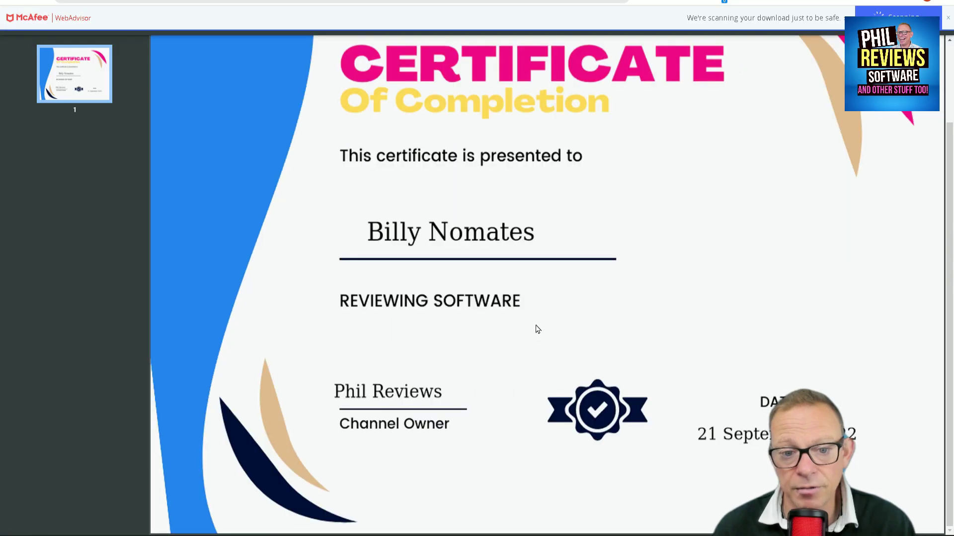
Step: Back on the credential page, open the Verify this Credential dialog for the 21 September, 2022 credential
{"action": "scroll", "coordinate": [537, 330], "scroll_direction": "up", "scroll_amount": 2}
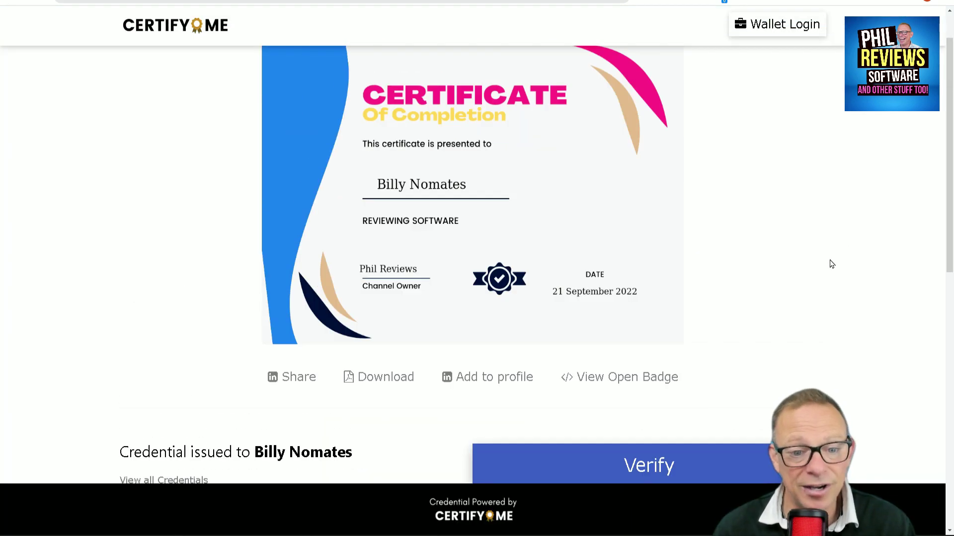
{"action": "scroll", "coordinate": [832, 264], "scroll_direction": "up", "scroll_amount": 1}
{"action": "scroll", "coordinate": [831, 264], "scroll_direction": "down", "scroll_amount": 1}
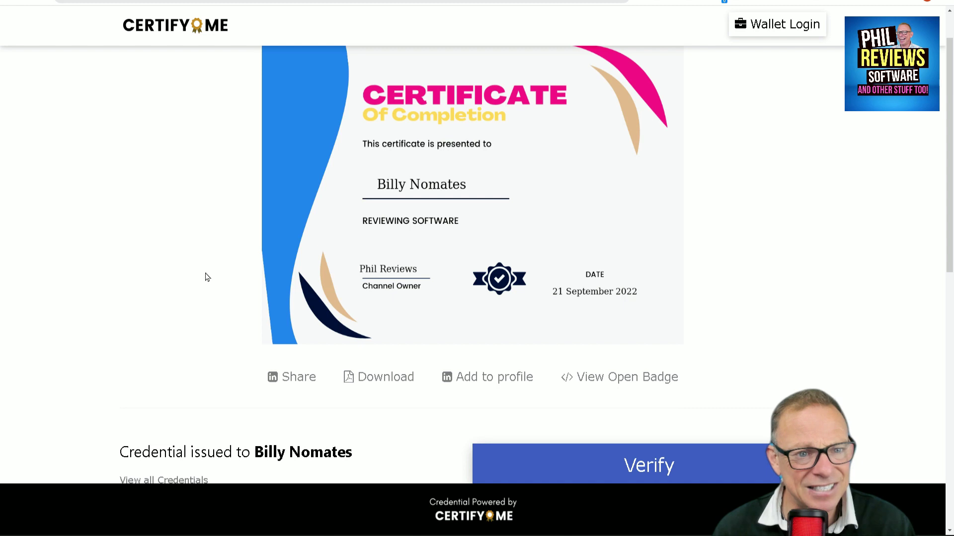
{"action": "scroll", "coordinate": [815, 215], "scroll_direction": "down", "scroll_amount": 2}
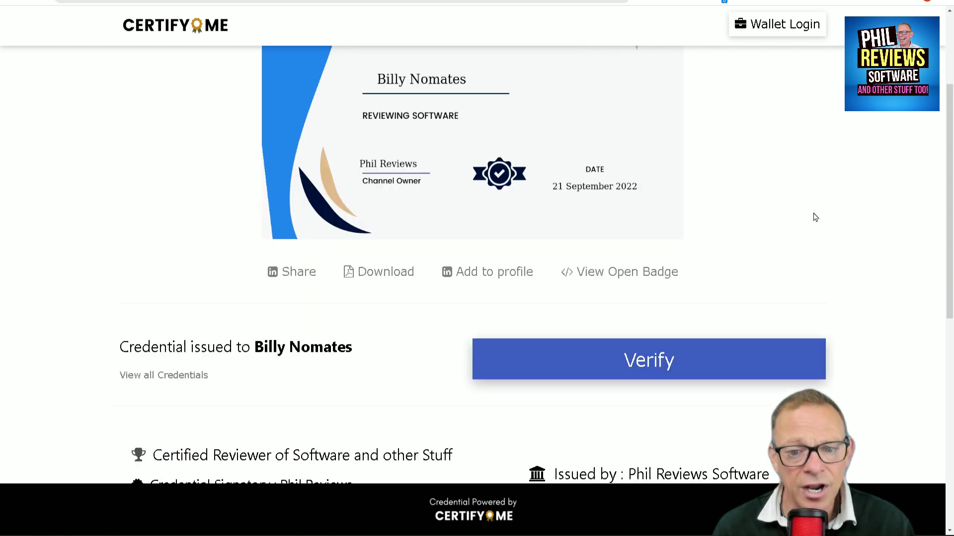
{"action": "scroll", "coordinate": [819, 215], "scroll_direction": "up", "scroll_amount": 3}
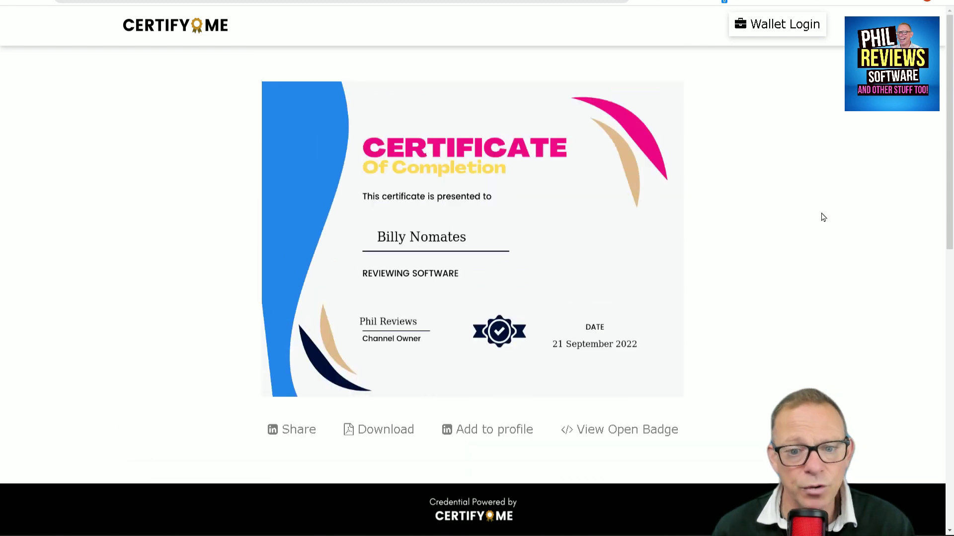
{"action": "scroll", "coordinate": [823, 218], "scroll_direction": "down", "scroll_amount": 1}
{"action": "scroll", "coordinate": [819, 226], "scroll_direction": "up", "scroll_amount": 1}
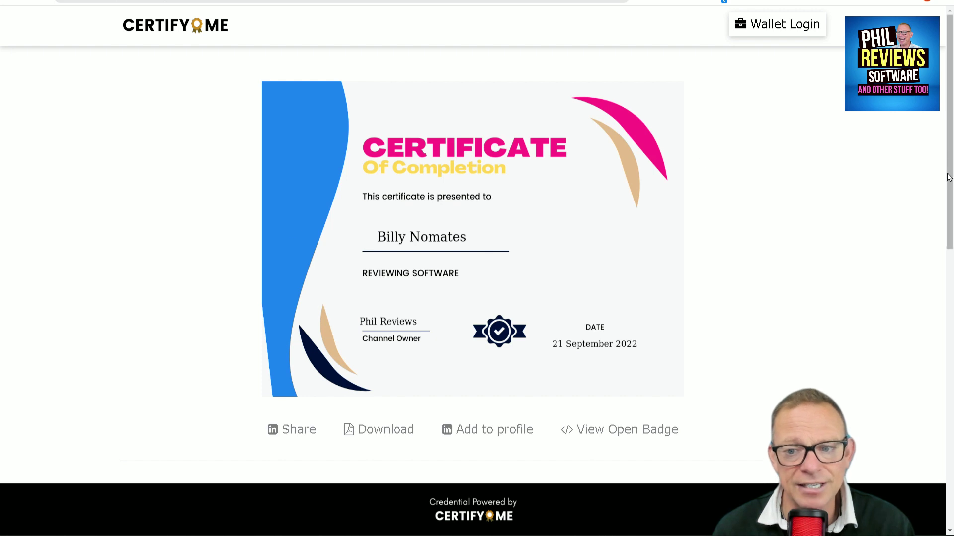
{"action": "left_click_drag", "start_coordinate": [950, 119], "coordinate": [951, 195]}
{"action": "left_click", "coordinate": [640, 352]}
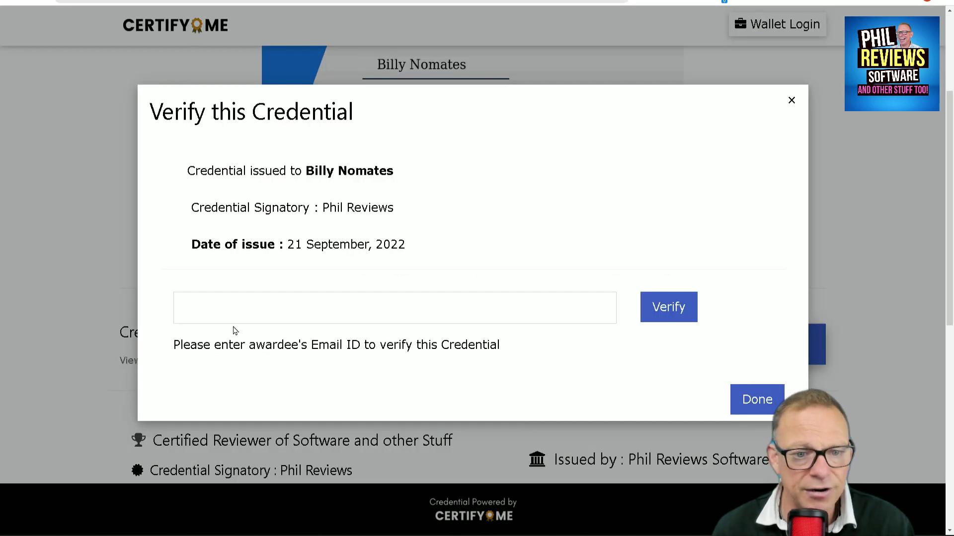
Step: Verify the credential by entering the awardee's email from the autofill suggestion
{"action": "left_click", "coordinate": [247, 308]}
{"action": "left_click", "coordinate": [257, 346]}
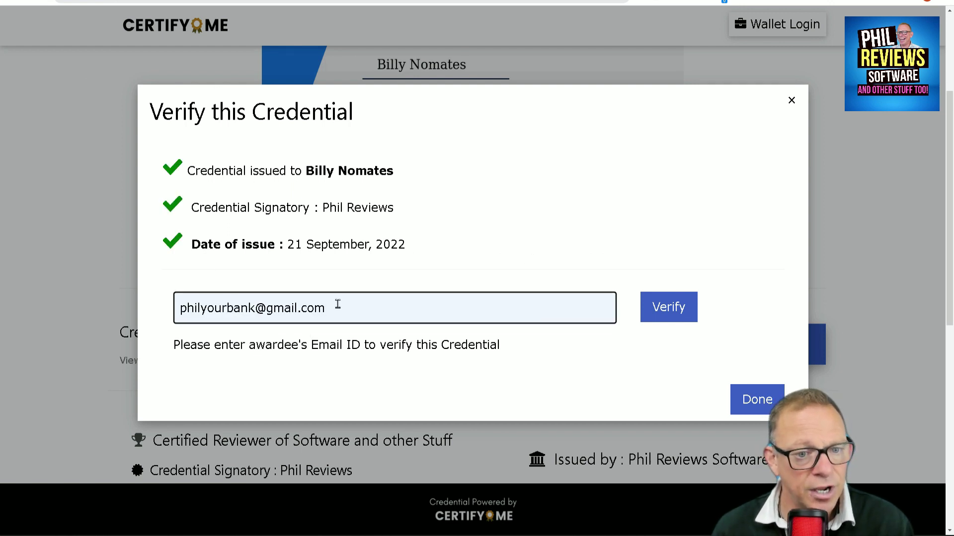
{"action": "left_click", "coordinate": [671, 318]}
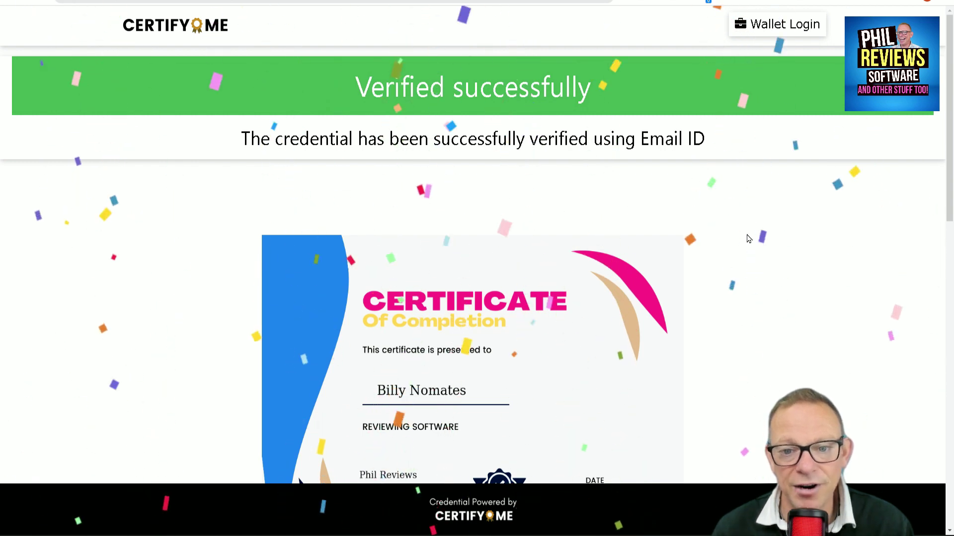
{"action": "scroll", "coordinate": [749, 239], "scroll_direction": "down", "scroll_amount": 10}
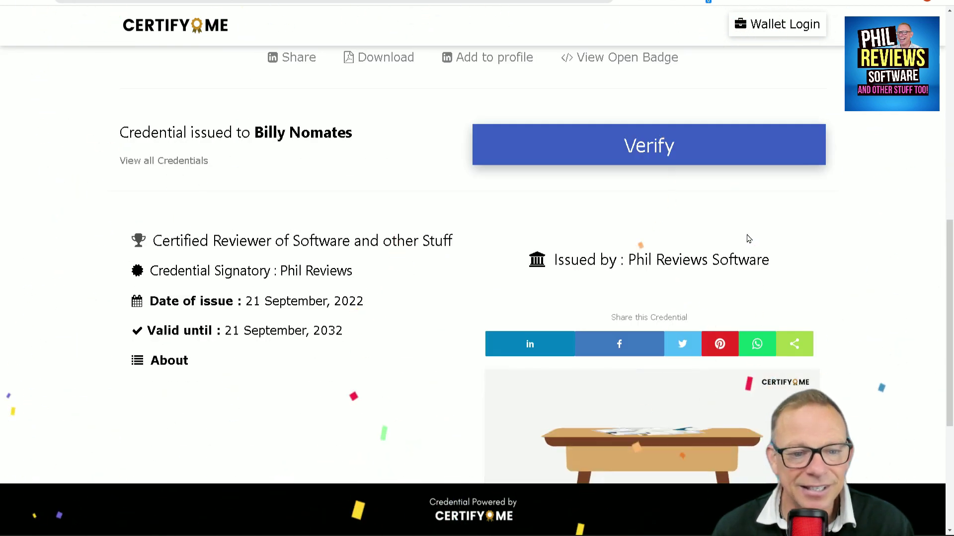
Step: Review the credential, valid 21 September 2022 to 21 September 2032, and play the CertifyMe promo video
{"action": "scroll", "coordinate": [748, 231], "scroll_direction": "down", "scroll_amount": 1}
{"action": "scroll", "coordinate": [839, 251], "scroll_direction": "down", "scroll_amount": 1}
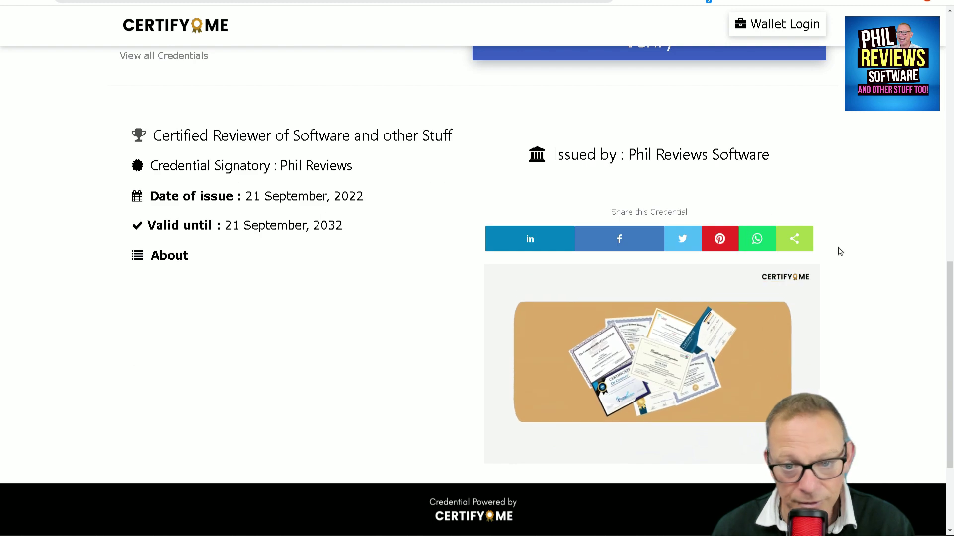
{"action": "scroll", "coordinate": [840, 251], "scroll_direction": "down", "scroll_amount": 2}
{"action": "scroll", "coordinate": [846, 252], "scroll_direction": "up", "scroll_amount": 10}
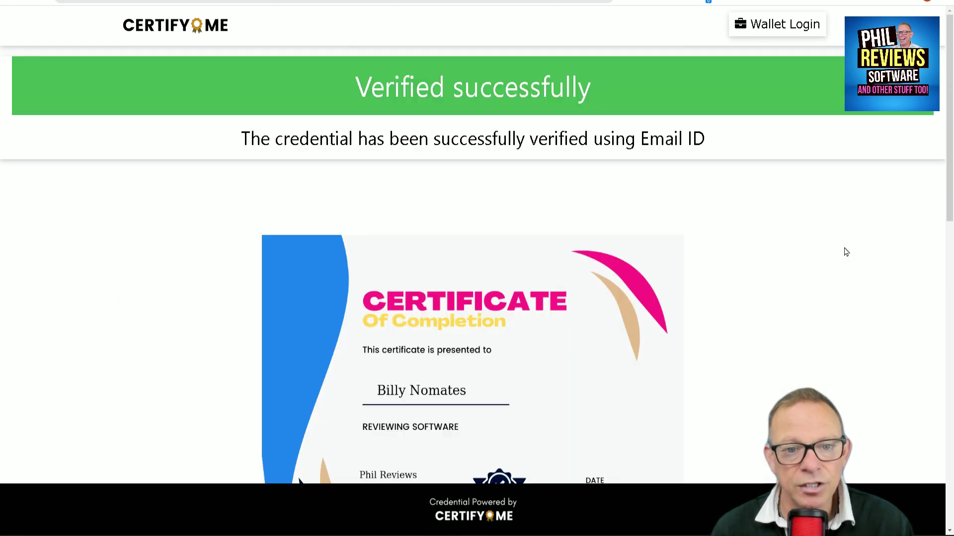
{"action": "scroll", "coordinate": [836, 255], "scroll_direction": "down", "scroll_amount": 1}
{"action": "scroll", "coordinate": [834, 256], "scroll_direction": "up", "scroll_amount": 1}
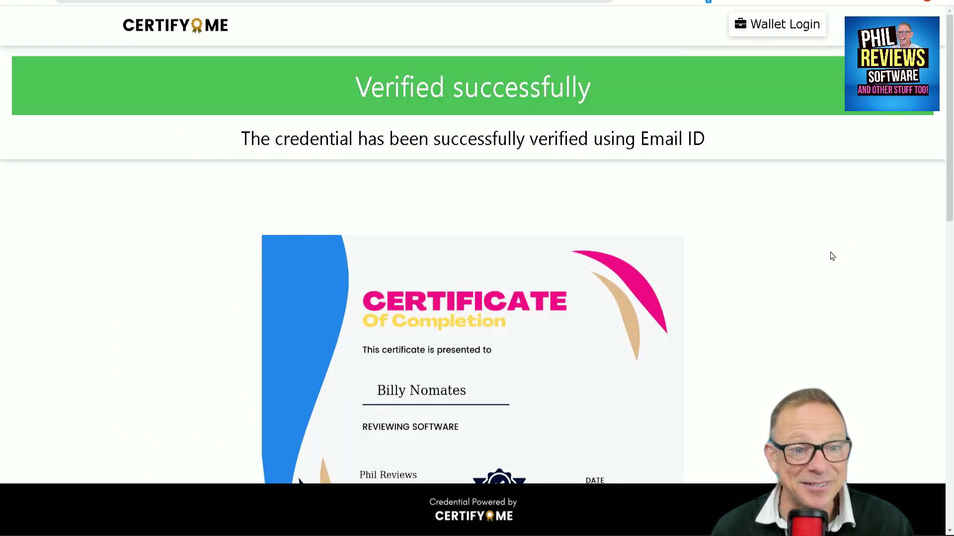
{"action": "scroll", "coordinate": [832, 256], "scroll_direction": "down", "scroll_amount": 8}
{"action": "scroll", "coordinate": [827, 258], "scroll_direction": "up", "scroll_amount": 5}
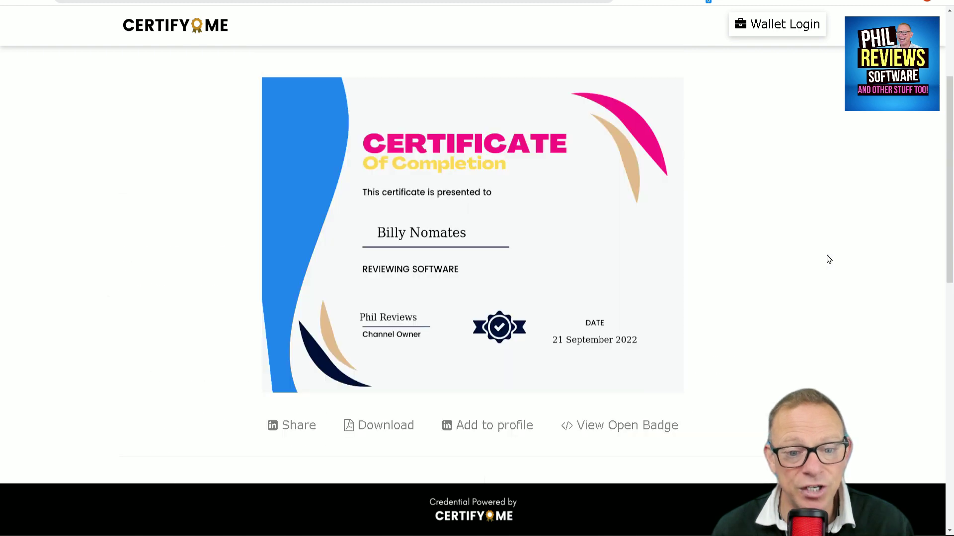
{"action": "scroll", "coordinate": [827, 257], "scroll_direction": "down", "scroll_amount": 6}
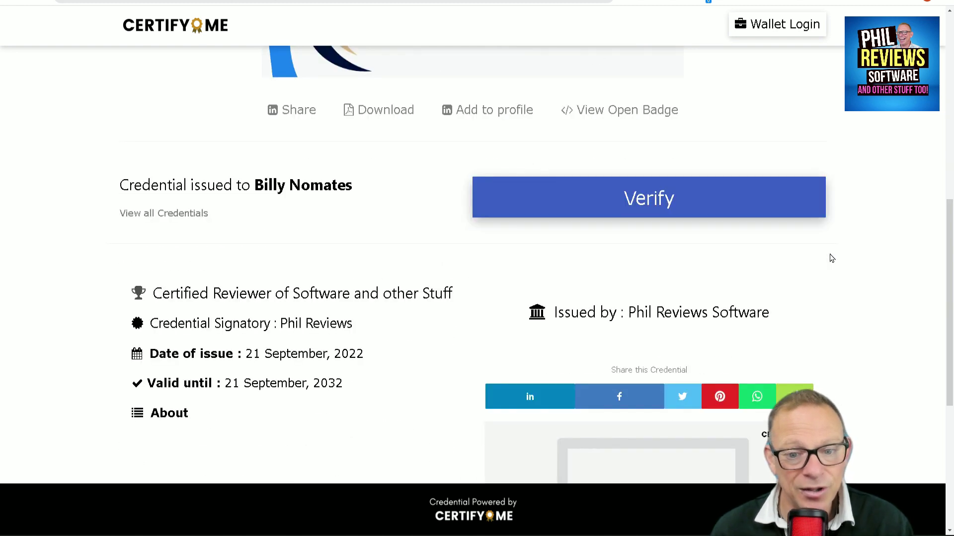
{"action": "scroll", "coordinate": [830, 262], "scroll_direction": "down", "scroll_amount": 5}
{"action": "scroll", "coordinate": [794, 278], "scroll_direction": "up", "scroll_amount": 13}
{"action": "scroll", "coordinate": [781, 230], "scroll_direction": "down", "scroll_amount": 13}
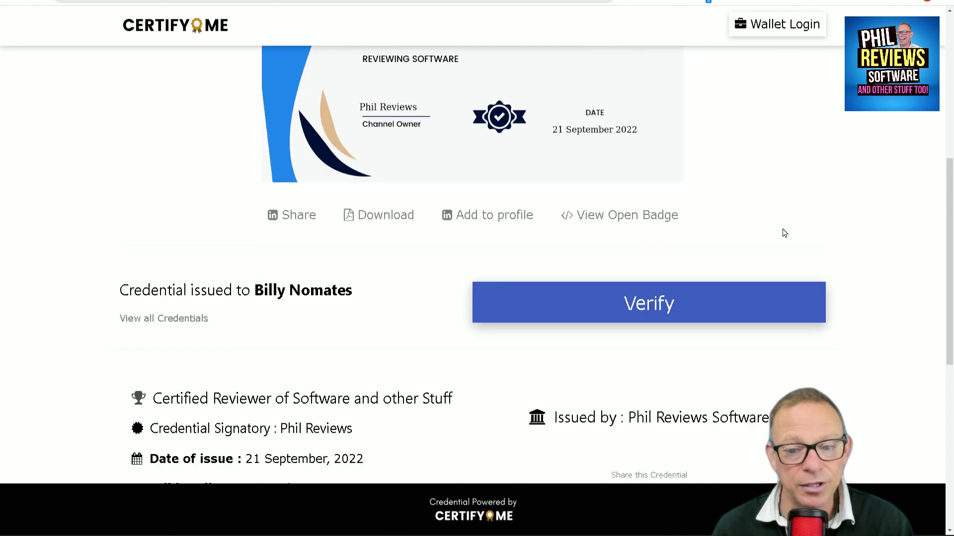
{"action": "left_click", "coordinate": [647, 368]}
{"action": "scroll", "coordinate": [745, 259], "scroll_direction": "down", "scroll_amount": 3}
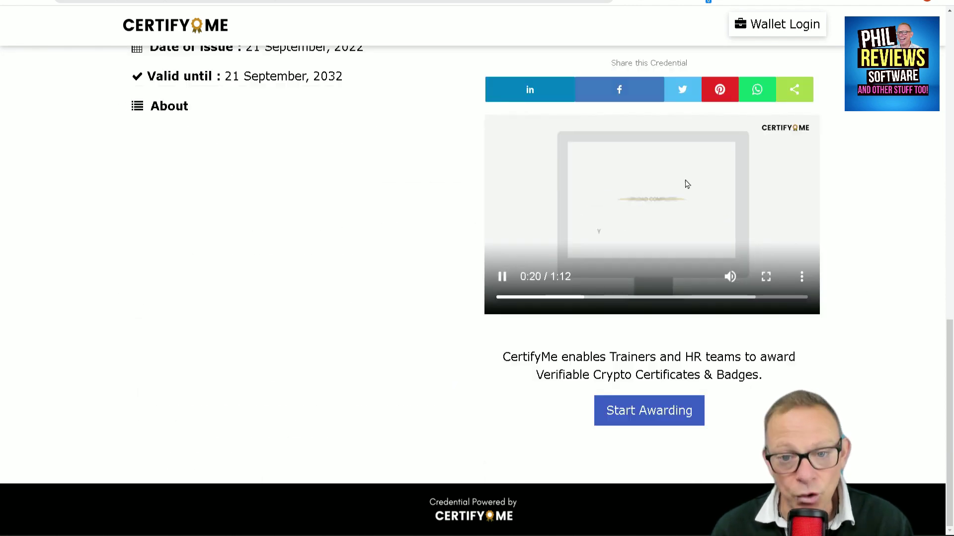